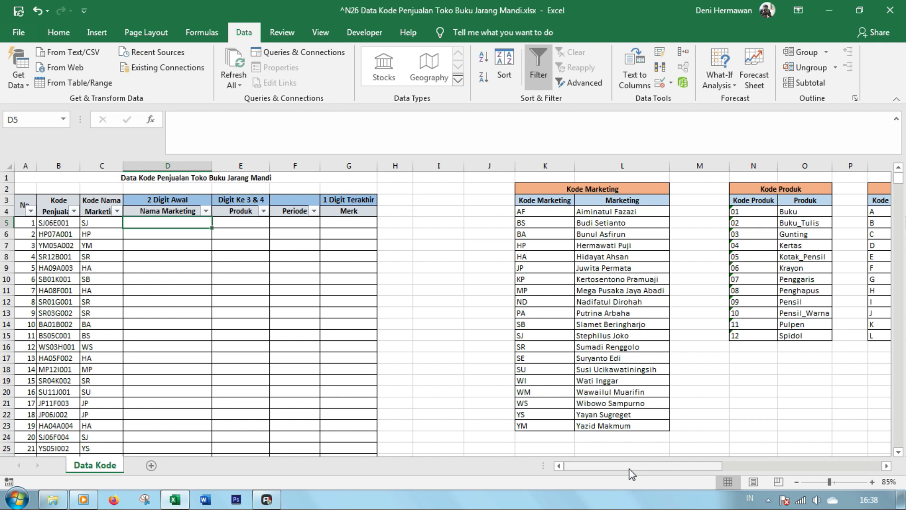
pyautogui.click(199, 247)
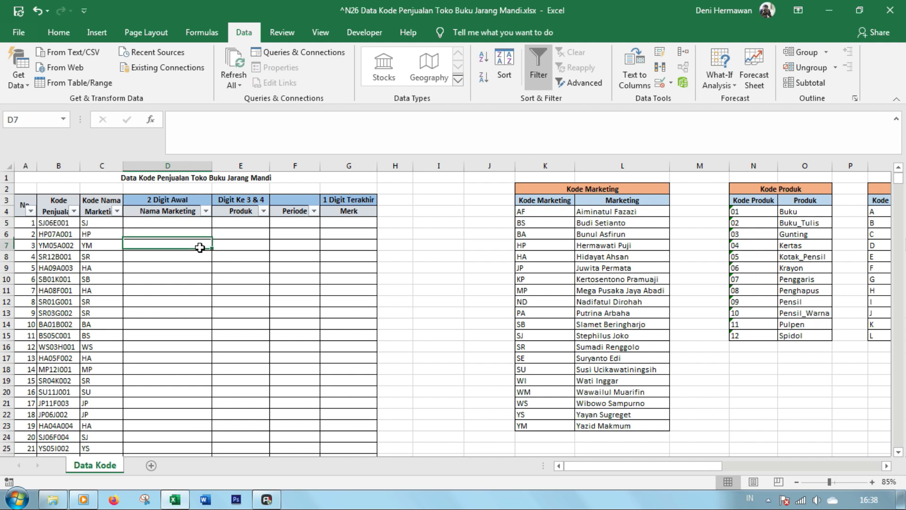
pyautogui.click(183, 226)
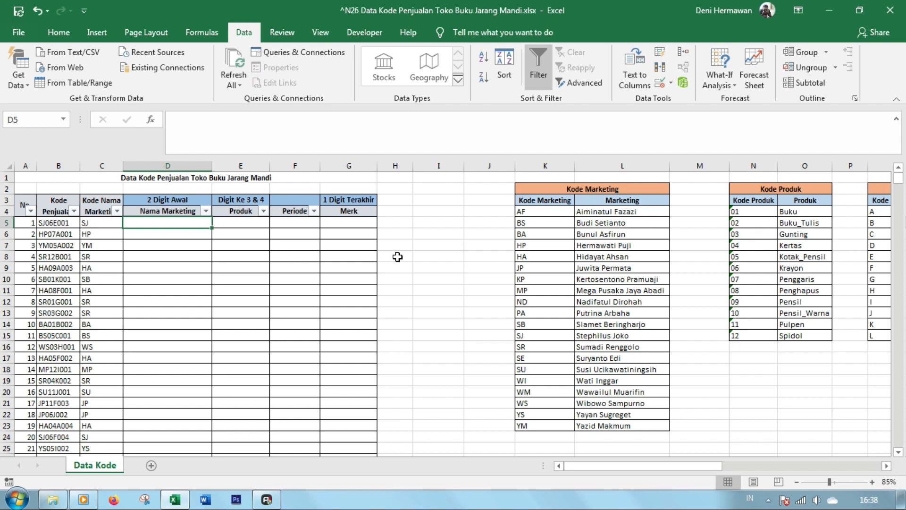
pyautogui.moveTo(520, 211); pyautogui.dragTo(637, 423)
pyautogui.click(439, 324)
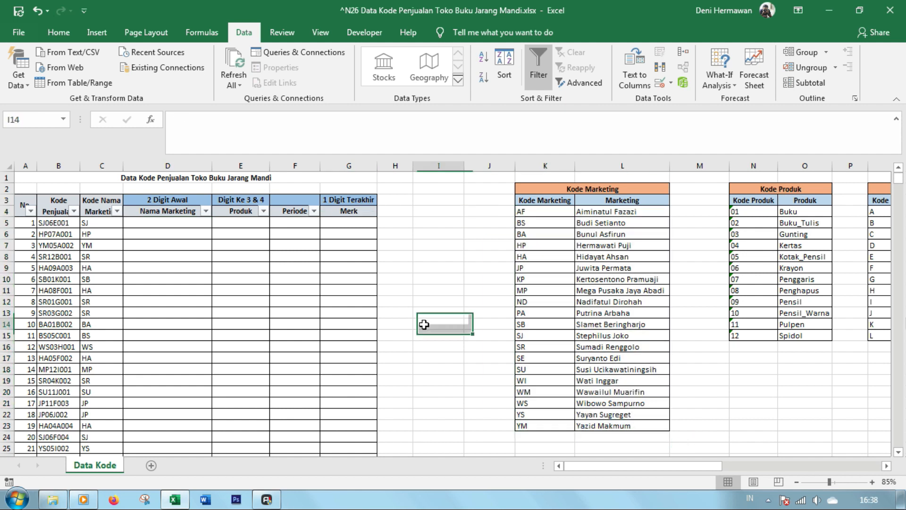
# Enter =VLOOKUP(C5;$K$4:$L$23;2;0) in D5 to look up the marketing name, and shrink the formula bar to one line
pyautogui.click(189, 222)
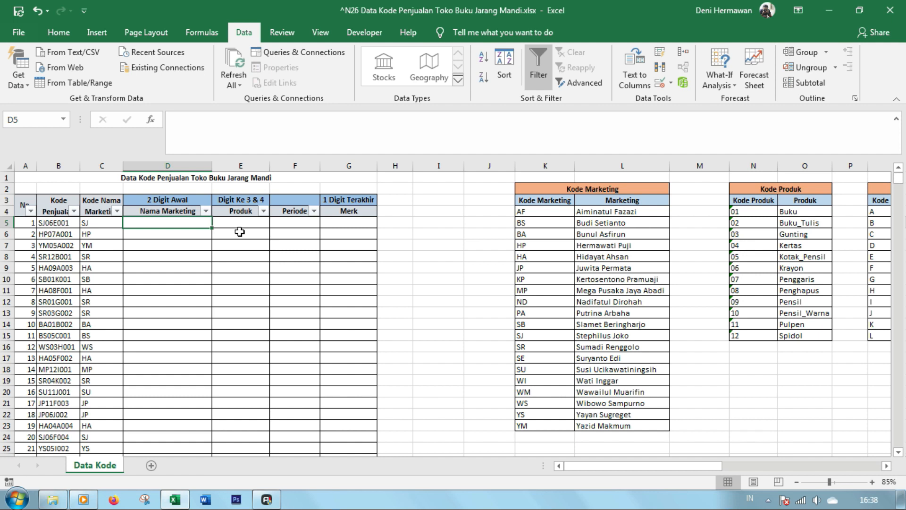
pyautogui.write('=vl')
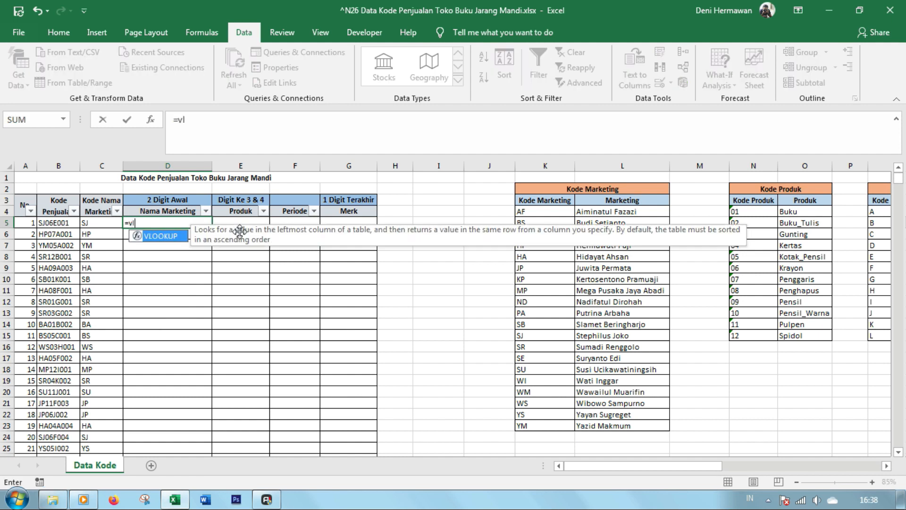
pyautogui.press('Tab')
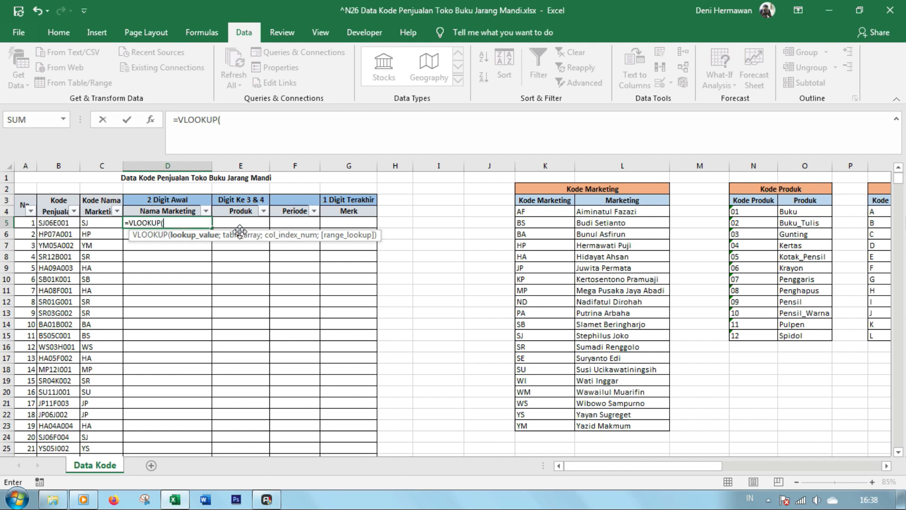
pyautogui.press('Left')
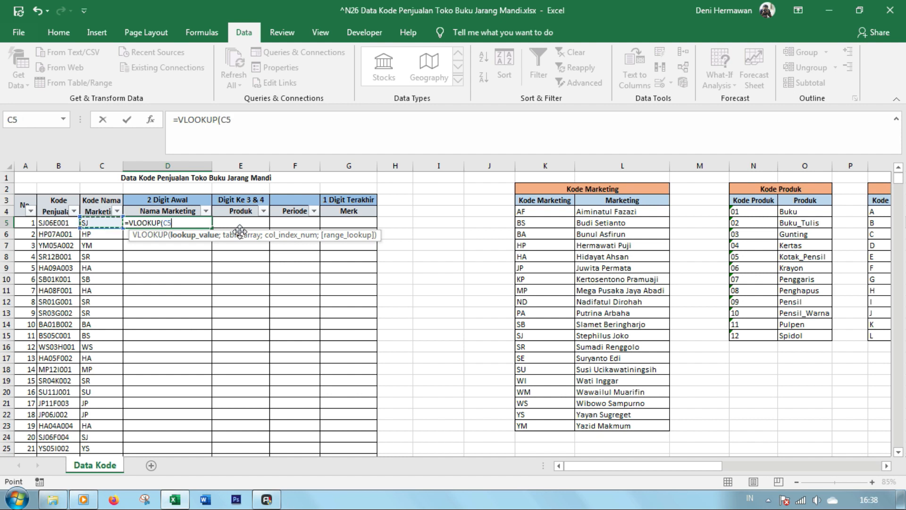
pyautogui.write(';')
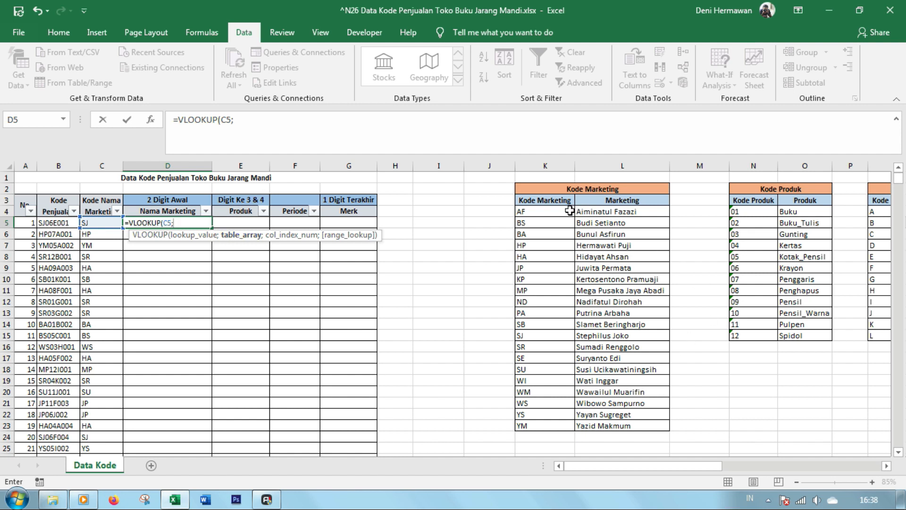
pyautogui.moveTo(566, 211); pyautogui.dragTo(628, 426)
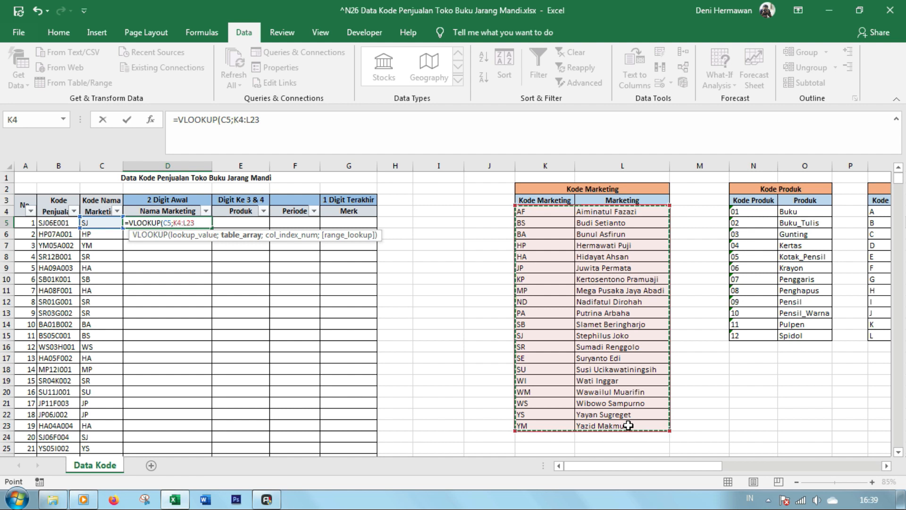
pyautogui.press('F4')
pyautogui.write(';')
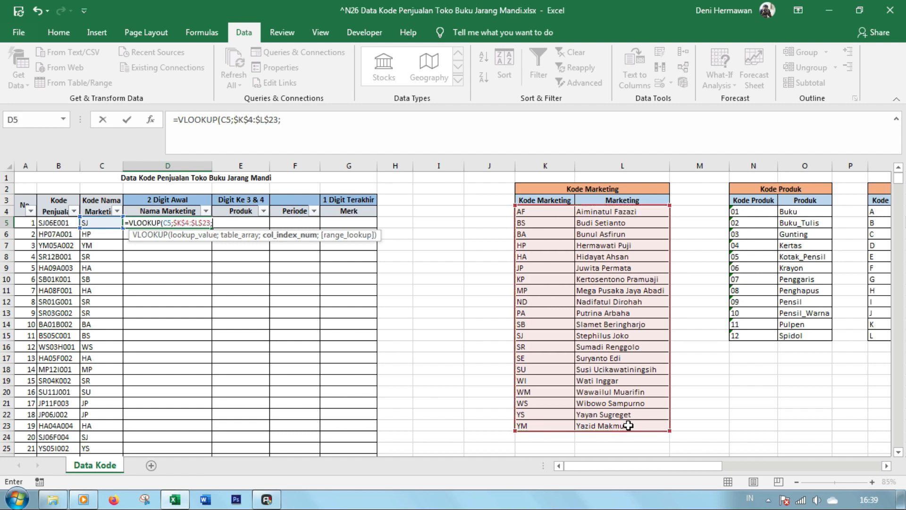
pyautogui.write('2;')
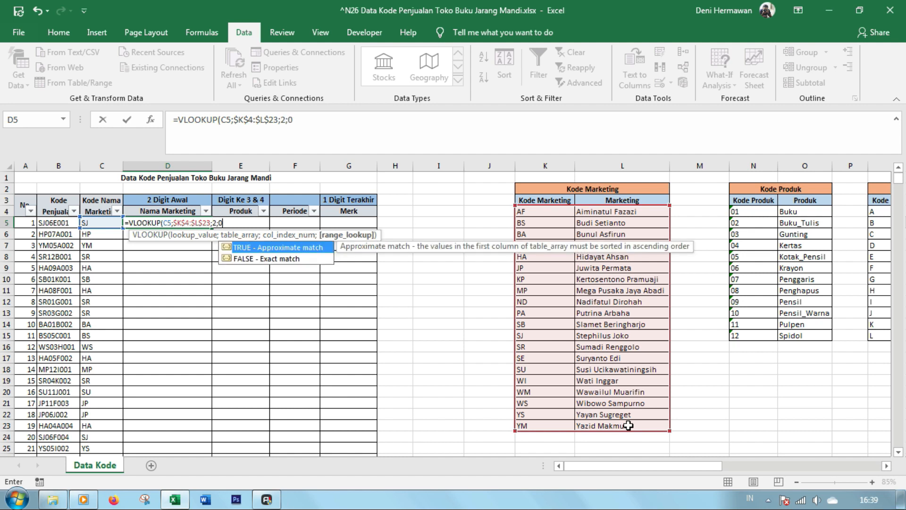
pyautogui.write('0)')
pyautogui.press('Return')
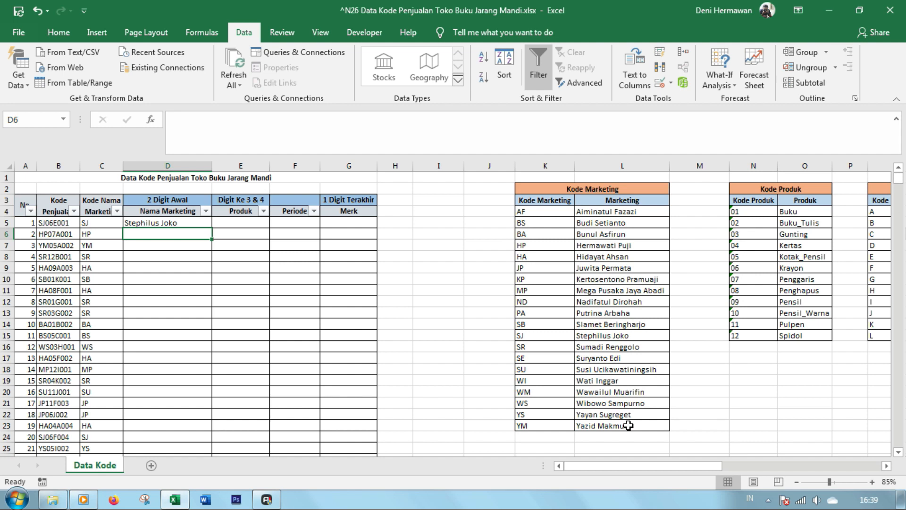
pyautogui.press('Up')
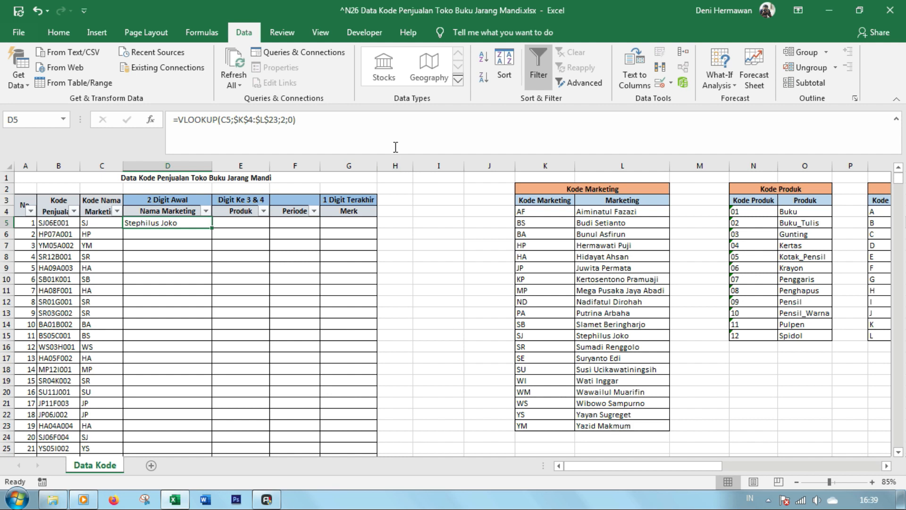
pyautogui.moveTo(393, 153); pyautogui.dragTo(393, 137)
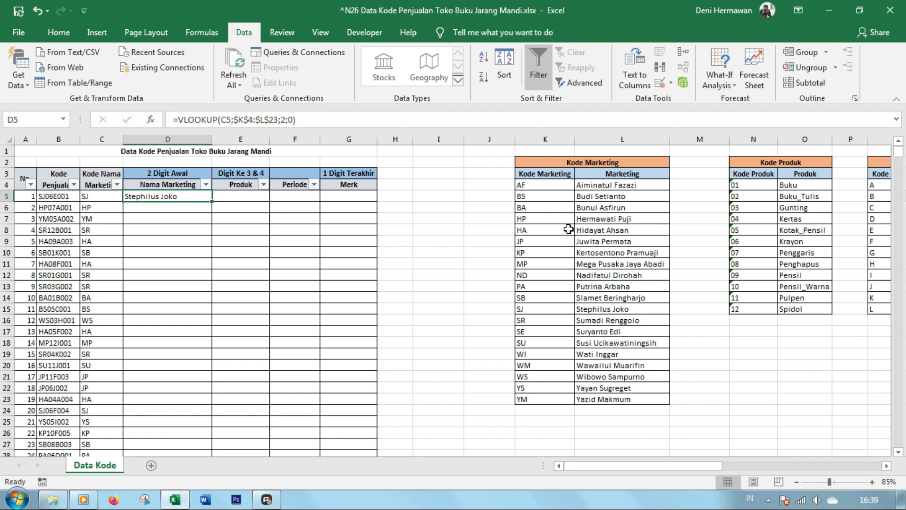
# Define the name kode_penjualan with Workbook scope for the Kode Marketing table data in K4:L23
pyautogui.click(60, 38)
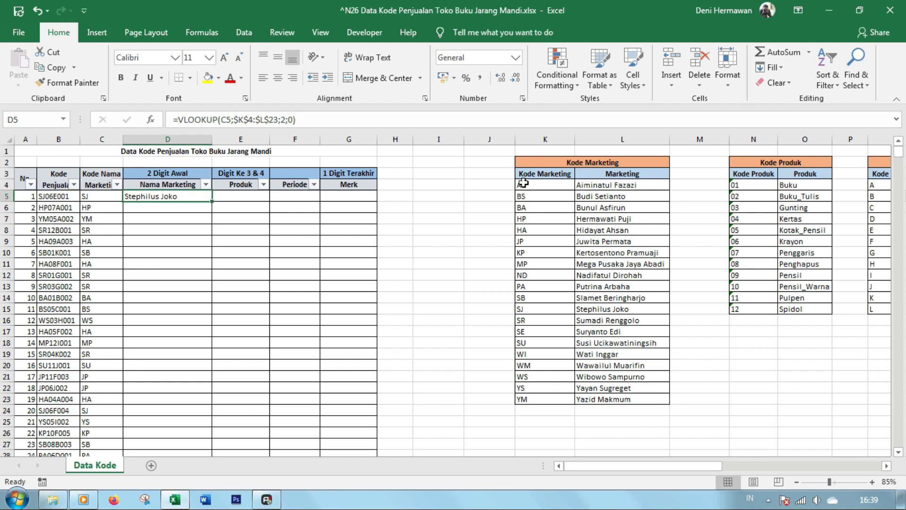
pyautogui.moveTo(550, 185); pyautogui.dragTo(639, 393)
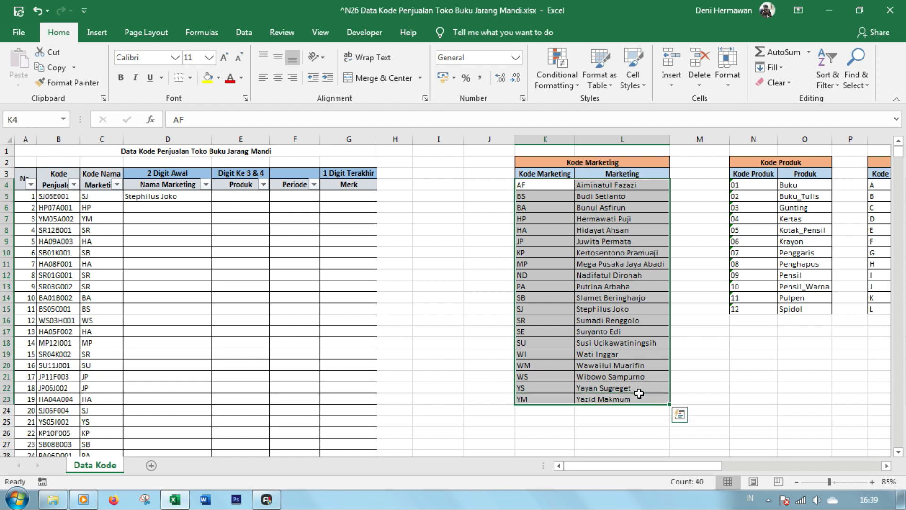
pyautogui.rightClick(602, 319)
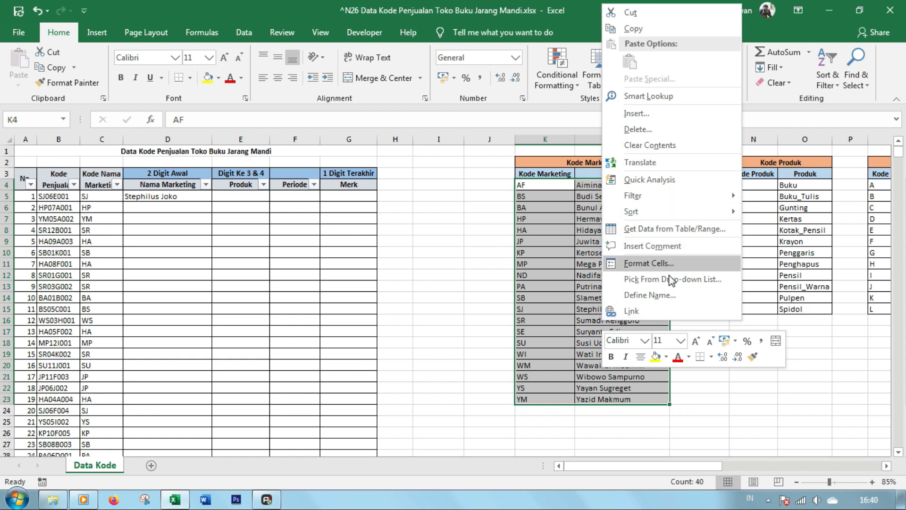
pyautogui.click(670, 295)
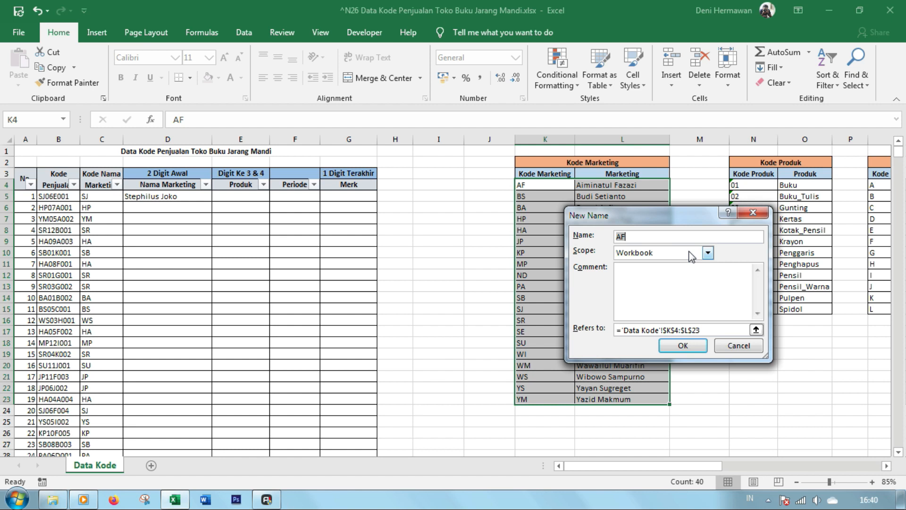
pyautogui.write('kode_penjualan')
pyautogui.click(691, 256)
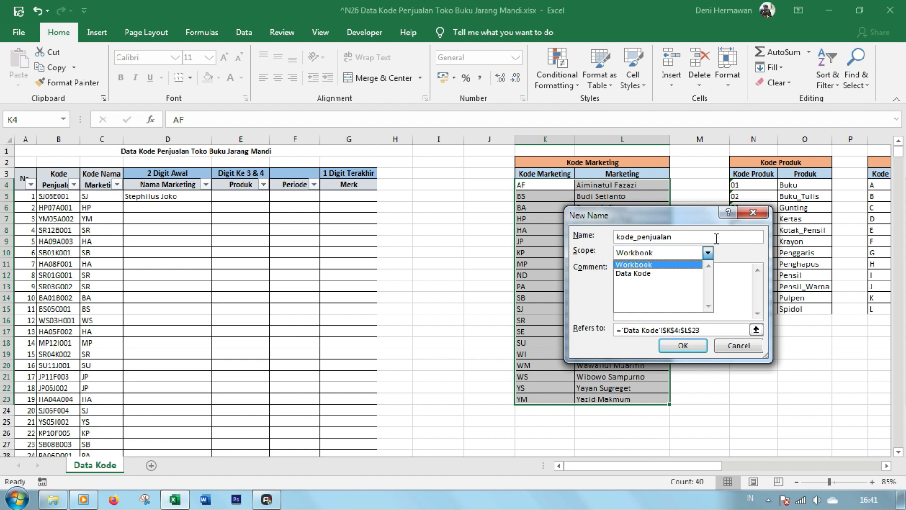
pyautogui.click(694, 264)
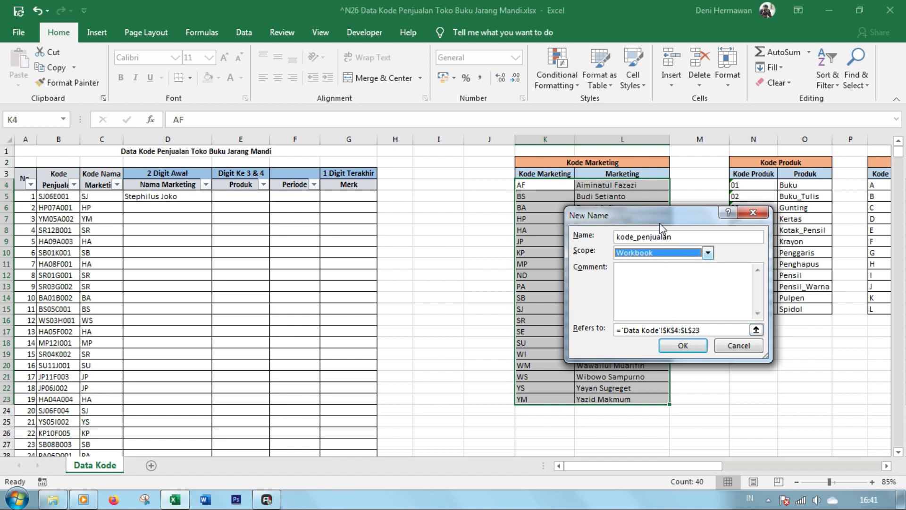
pyautogui.click(705, 329)
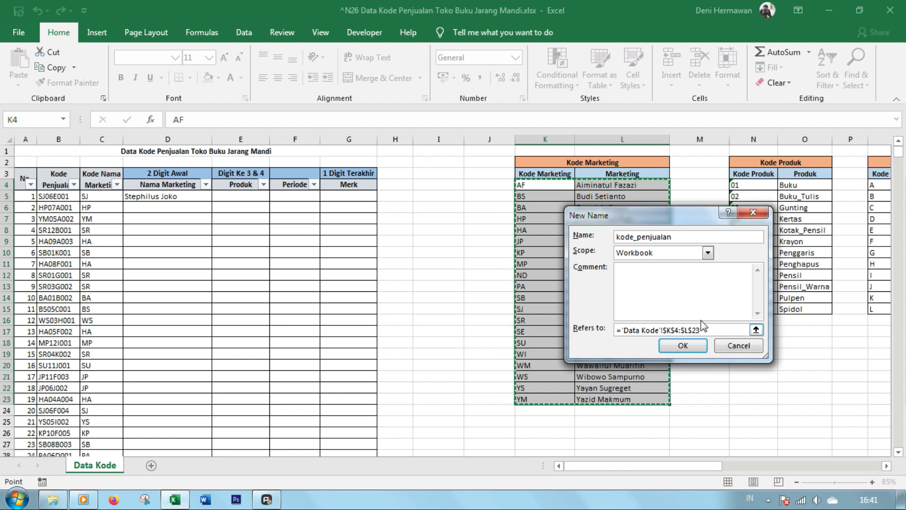
pyautogui.click(692, 281)
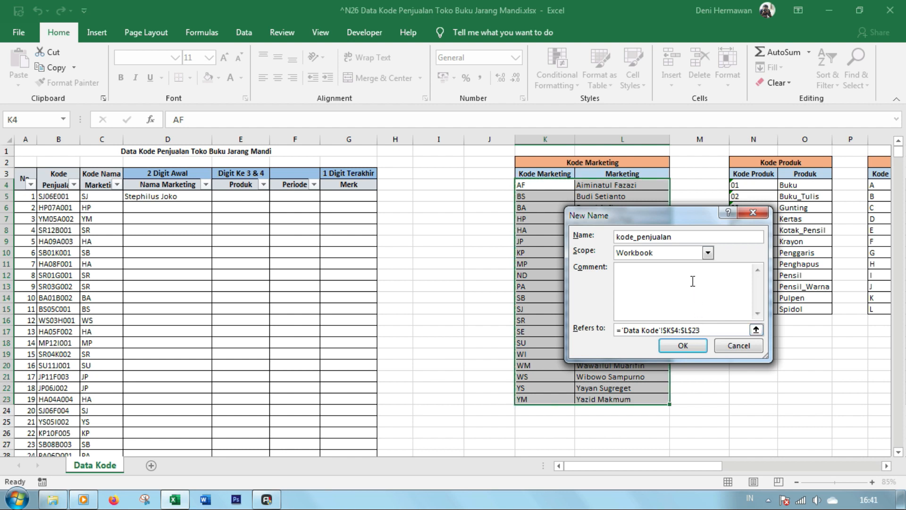
pyautogui.click(697, 355)
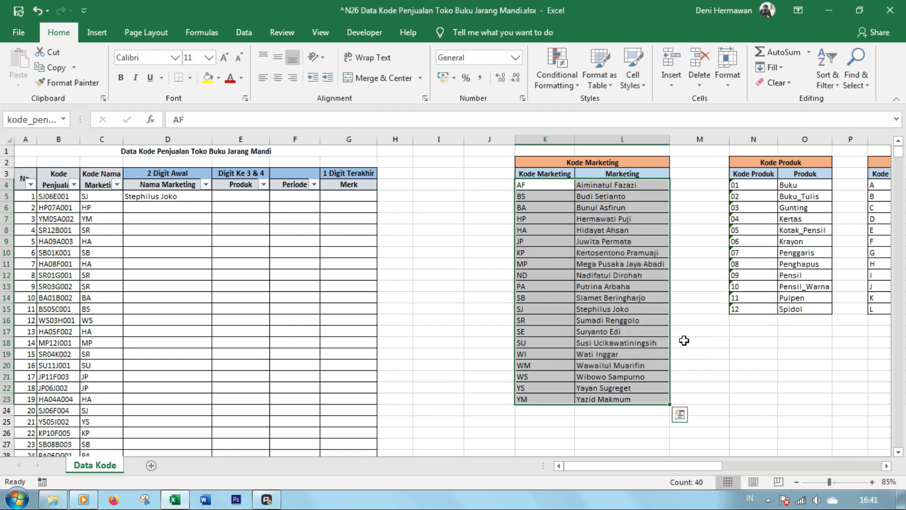
# Examine the kode_penjualan entry in the Name Manager, widening the Value column to show more of its contents
pyautogui.click(441, 229)
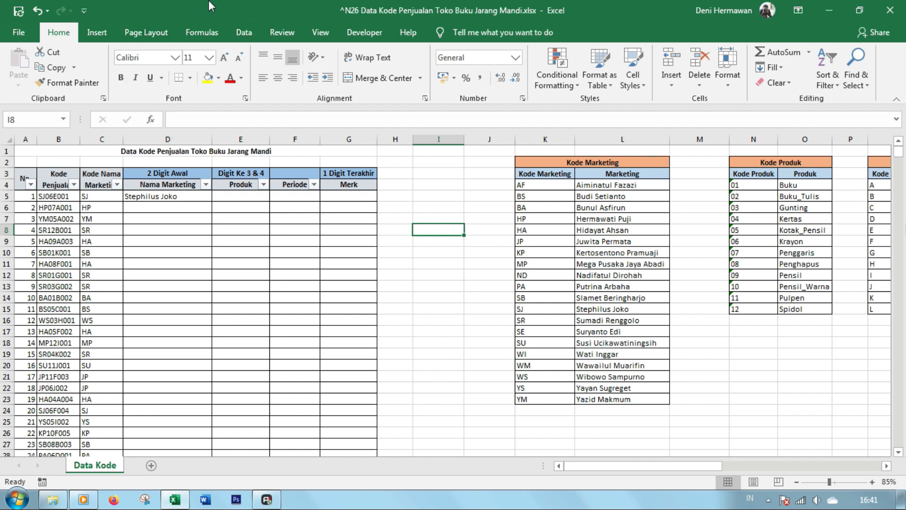
pyautogui.click(209, 26)
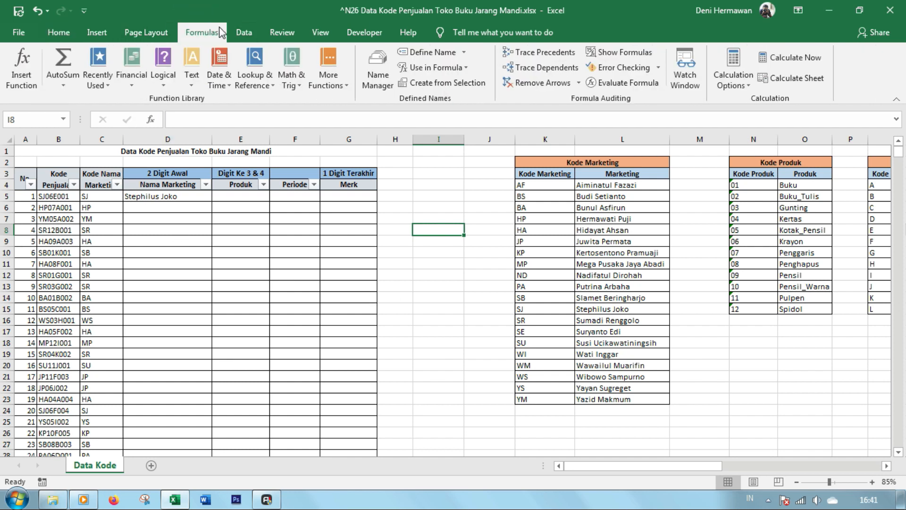
pyautogui.click(376, 59)
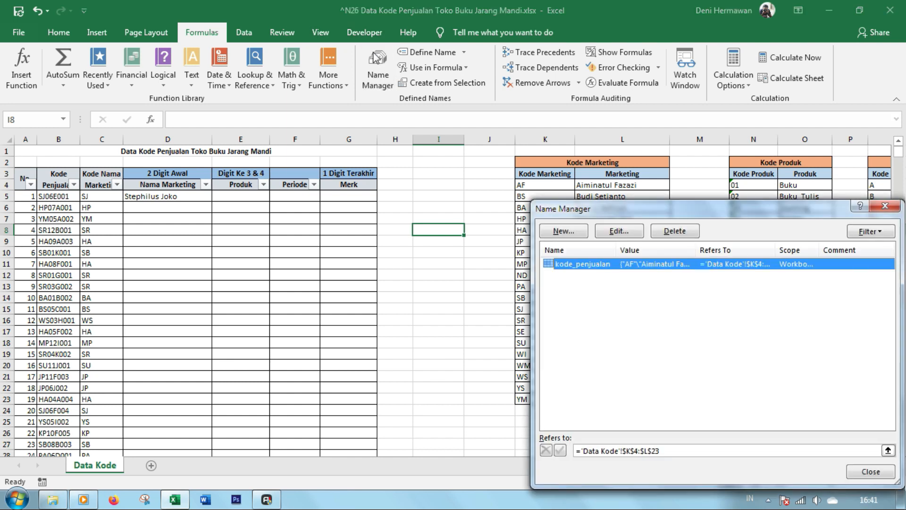
pyautogui.moveTo(618, 211); pyautogui.dragTo(512, 191)
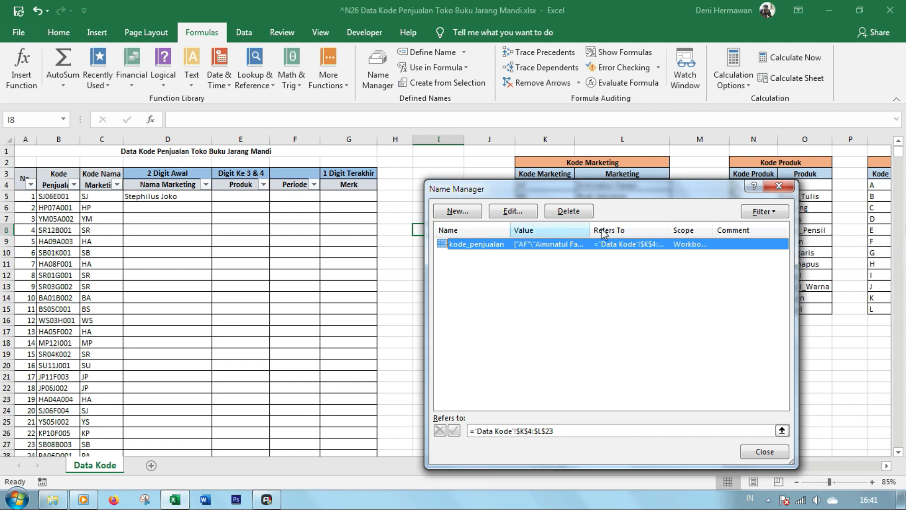
pyautogui.moveTo(590, 229); pyautogui.dragTo(633, 225)
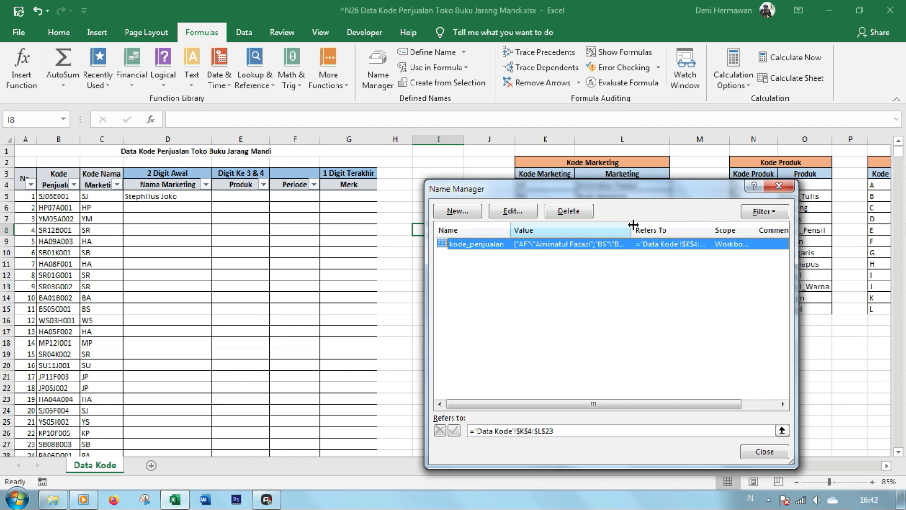
pyautogui.click(577, 321)
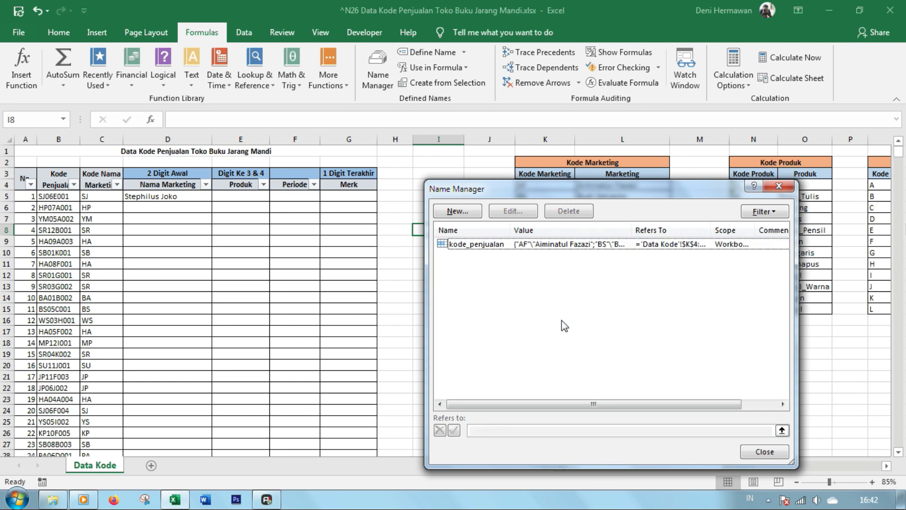
# Delete the defined name kode_penjualan and close the Name Manager
pyautogui.click(501, 244)
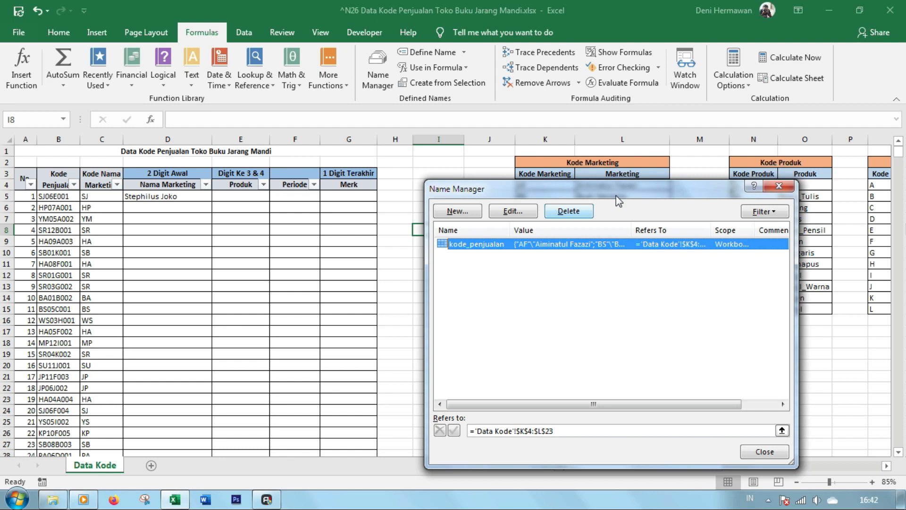
pyautogui.click(569, 212)
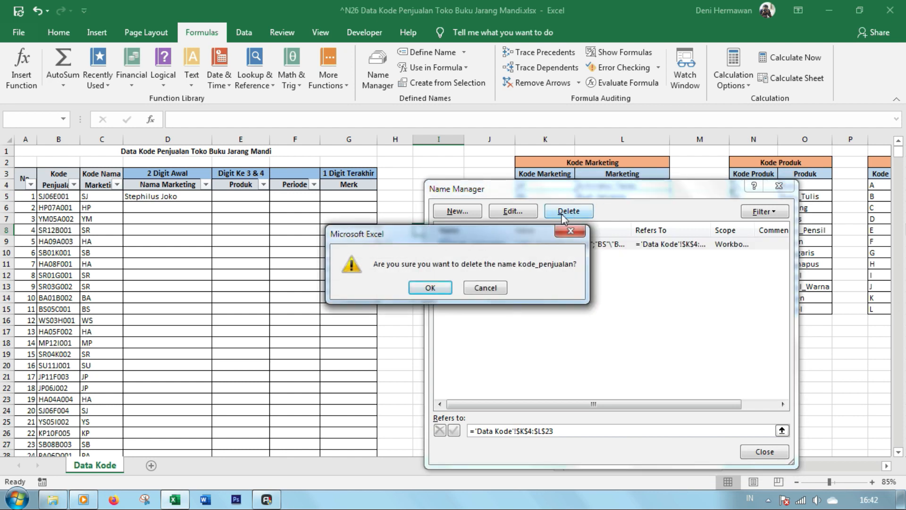
pyautogui.moveTo(471, 239)
pyautogui.mouseDown()
pyautogui.moveTo(502, 241)
pyautogui.moveTo(480, 249)
pyautogui.mouseUp()
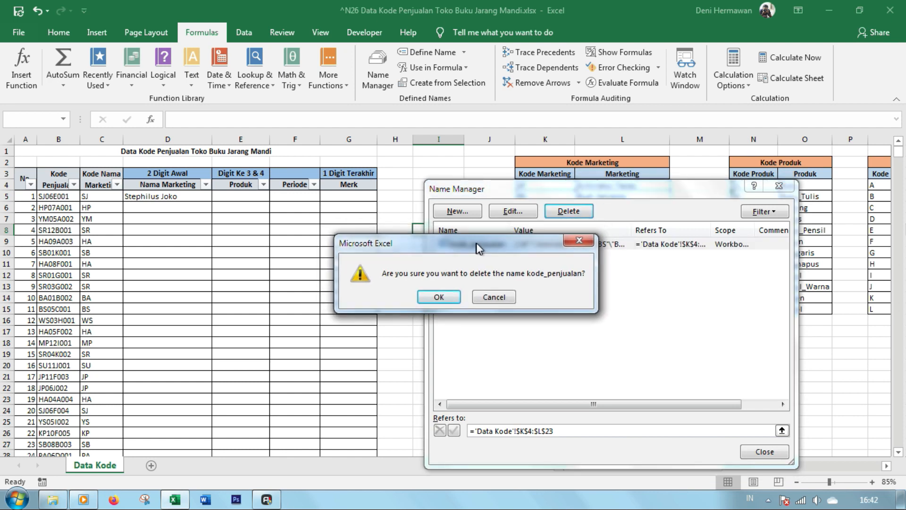
pyautogui.click(439, 297)
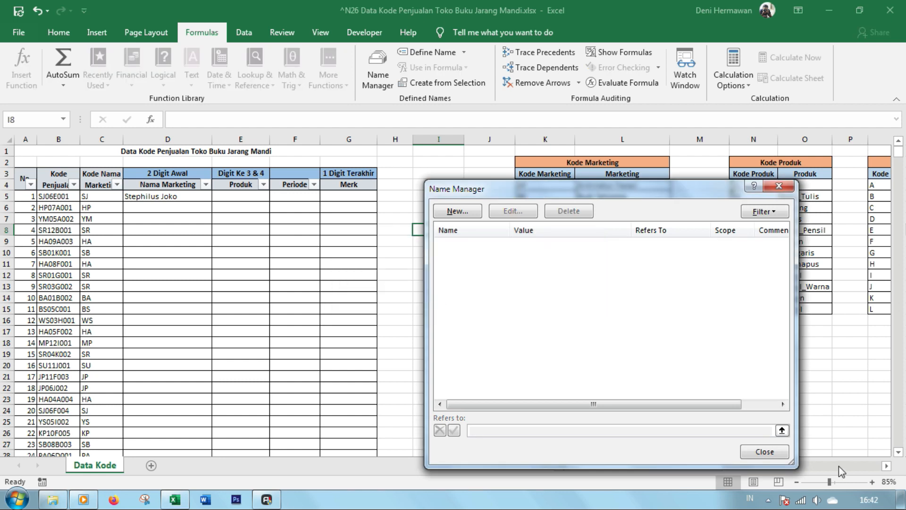
pyautogui.click(761, 453)
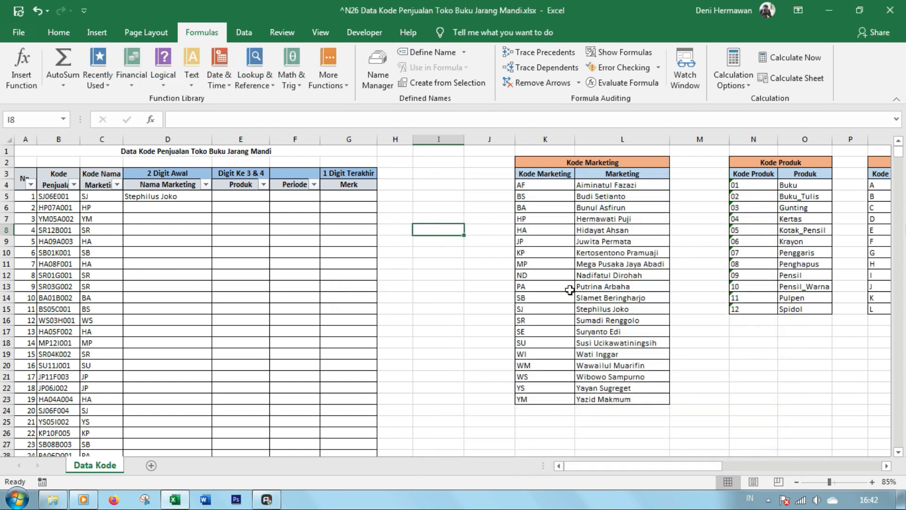
pyautogui.click(569, 288)
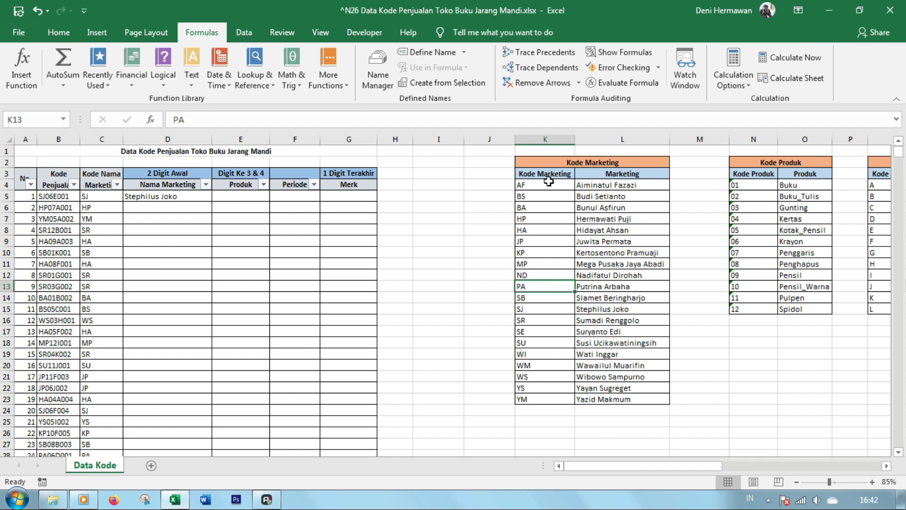
# Assign the name kode_penjualan to the Kode Marketing table data in K4:L23
pyautogui.moveTo(548, 182); pyautogui.dragTo(629, 401)
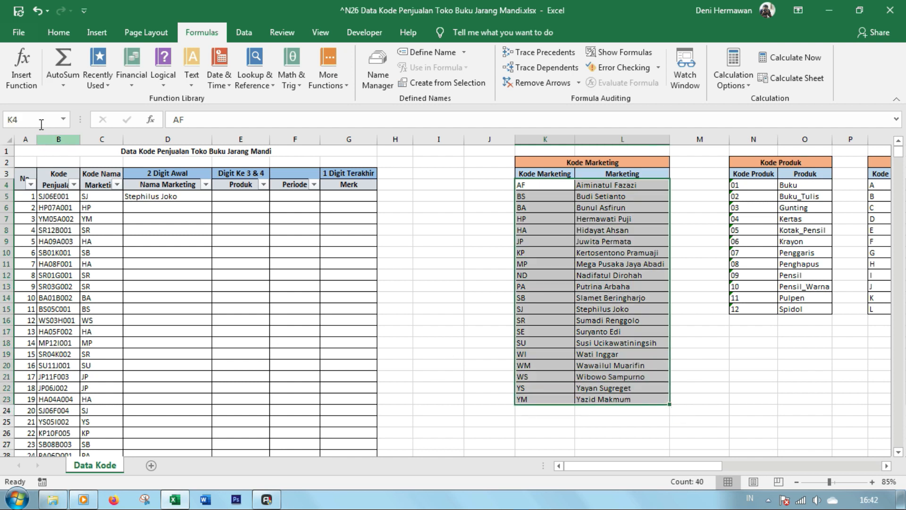
pyautogui.click(24, 120)
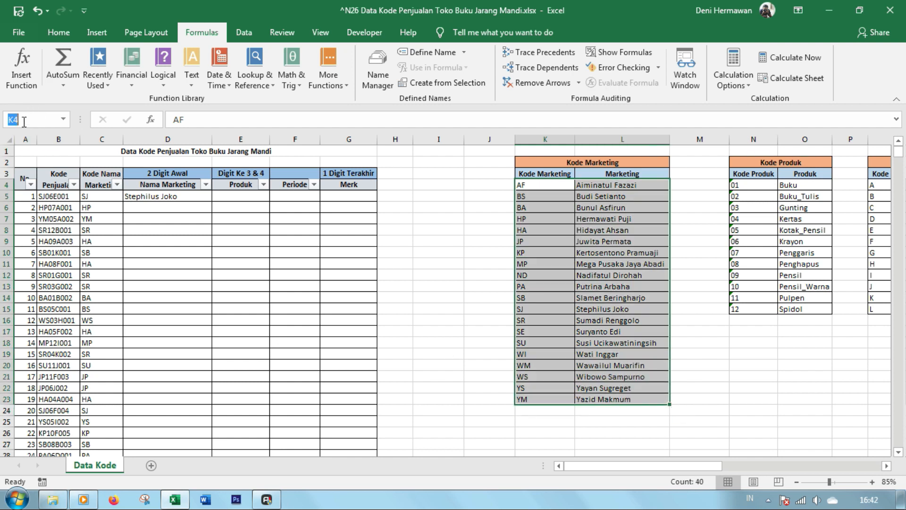
pyautogui.write('kode_')
pyautogui.write('penjualan')
pyautogui.press('Return')
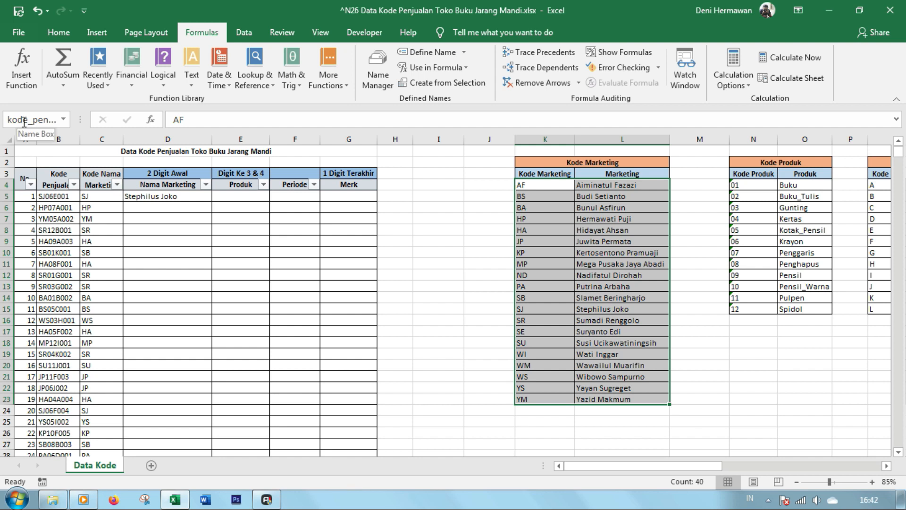
pyautogui.click(439, 239)
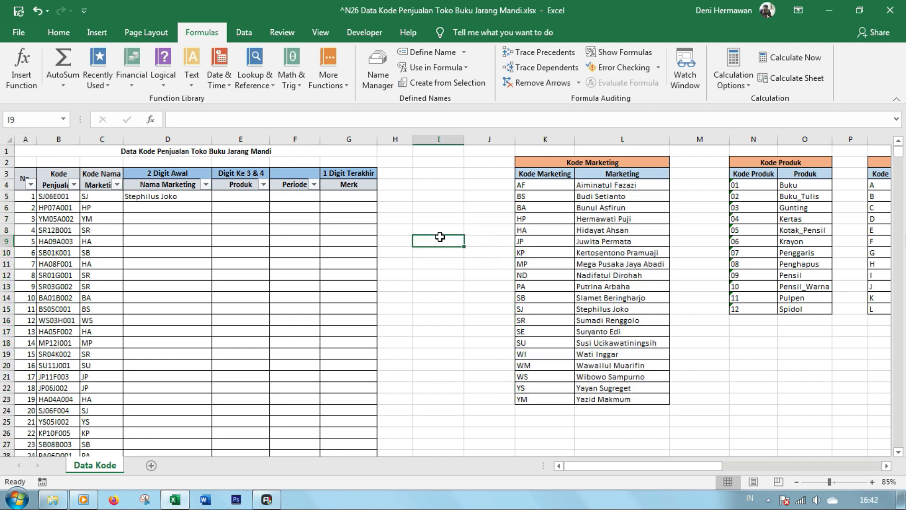
# Replace the formula in D5 with =VLOOKUP(C5;kode_penjualan;2;0), using the named range as the lookup table
pyautogui.click(174, 200)
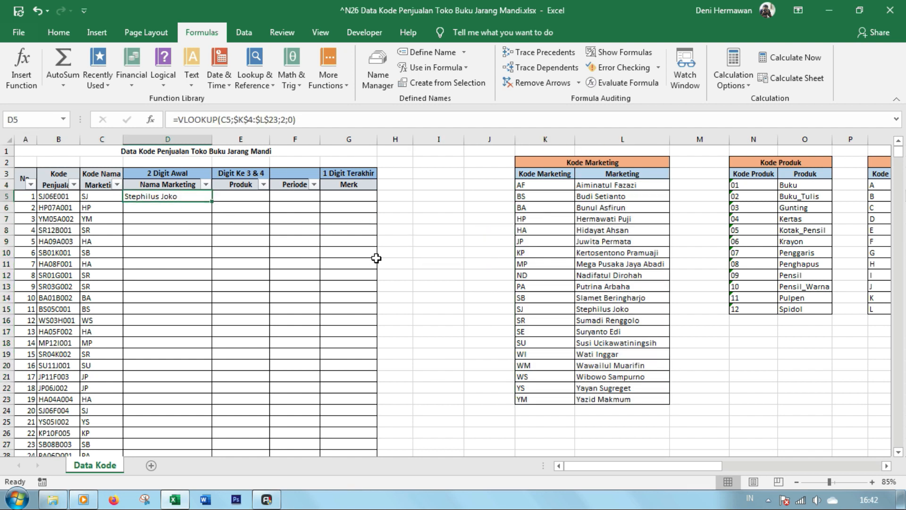
pyautogui.press('Delete')
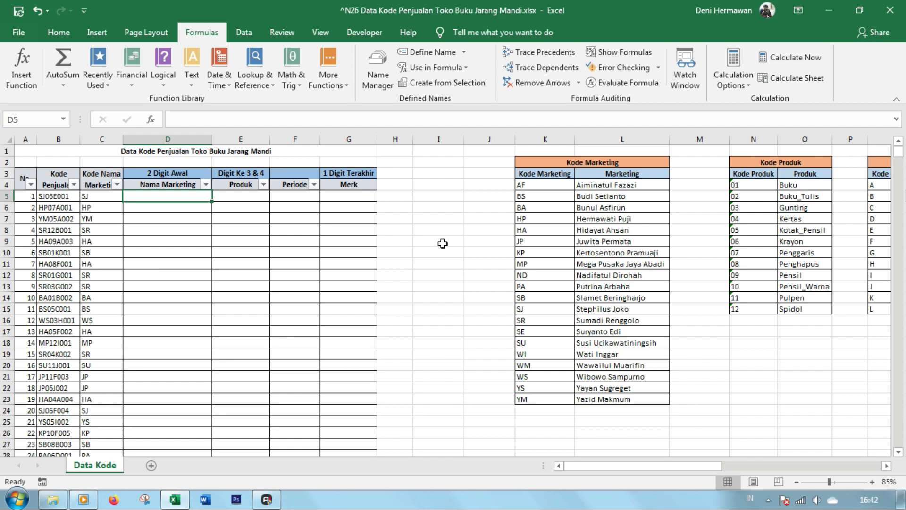
pyautogui.write('=vl')
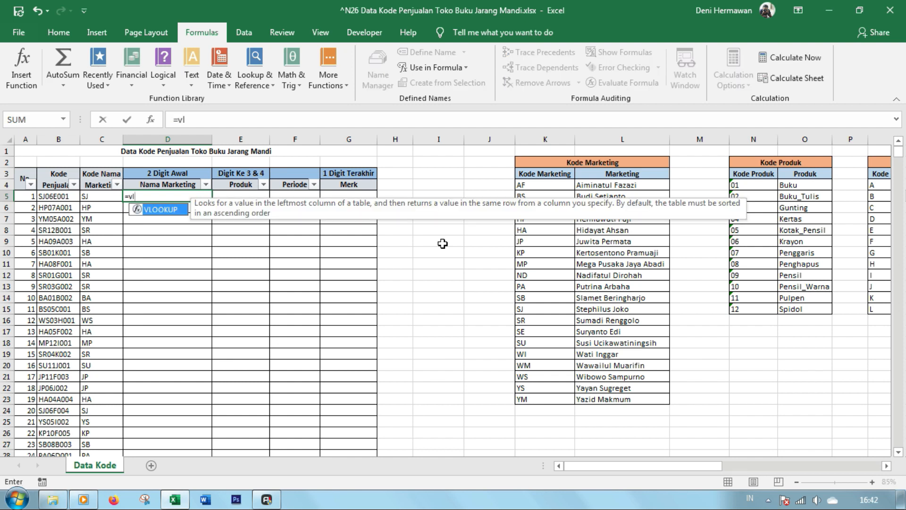
pyautogui.press('Tab')
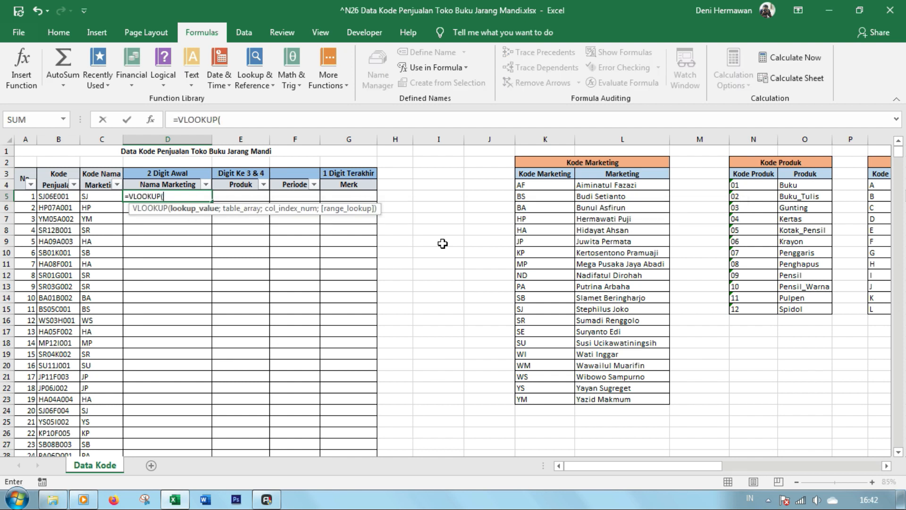
pyautogui.press('Left')
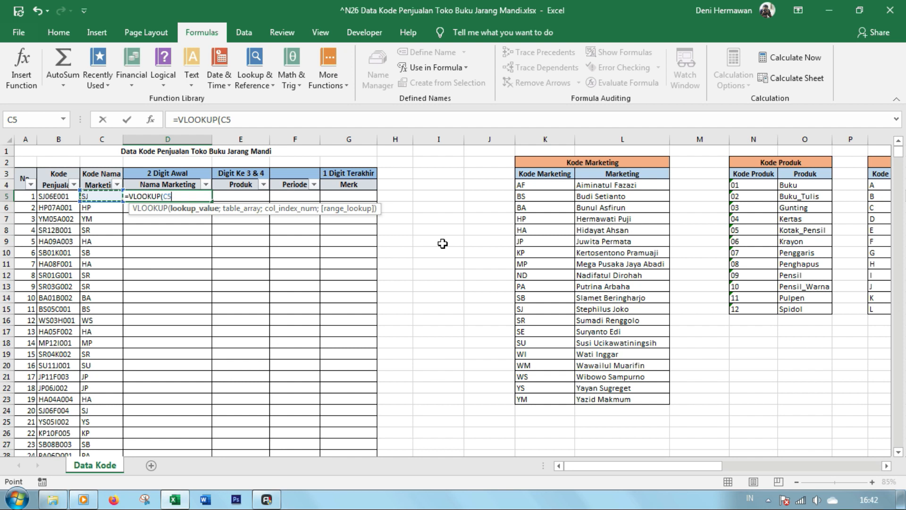
pyautogui.write(';')
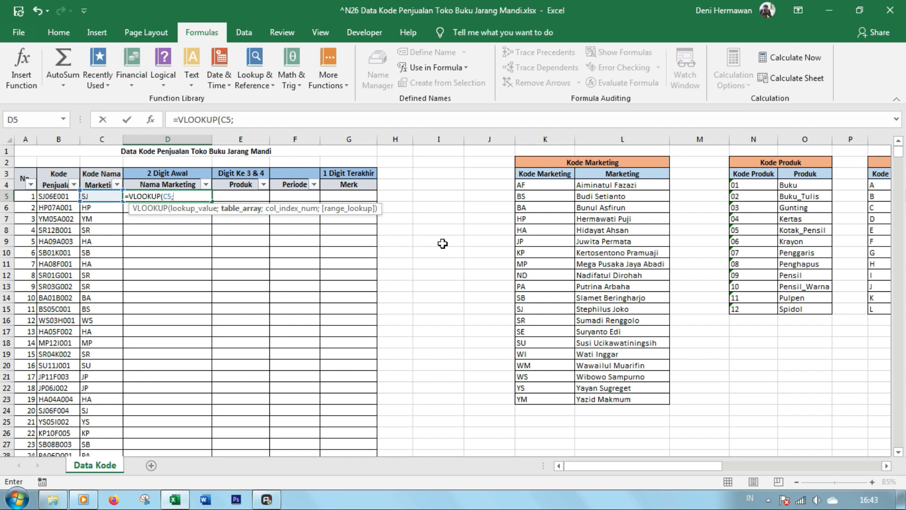
pyautogui.write('ko')
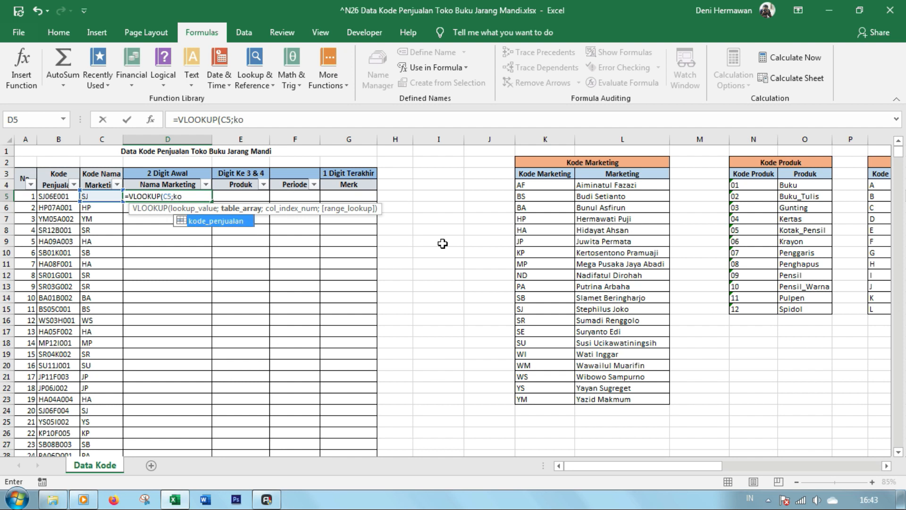
pyautogui.press('Tab')
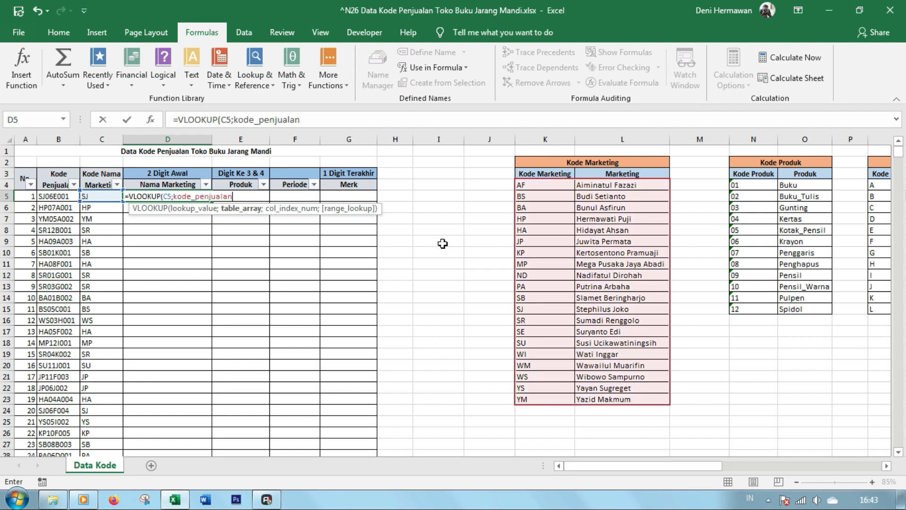
pyautogui.write(';')
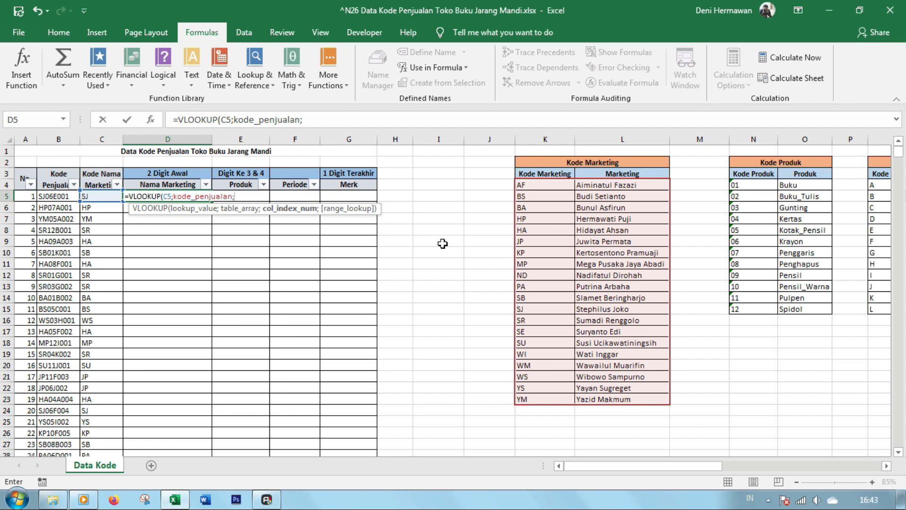
pyautogui.write('2;0)')
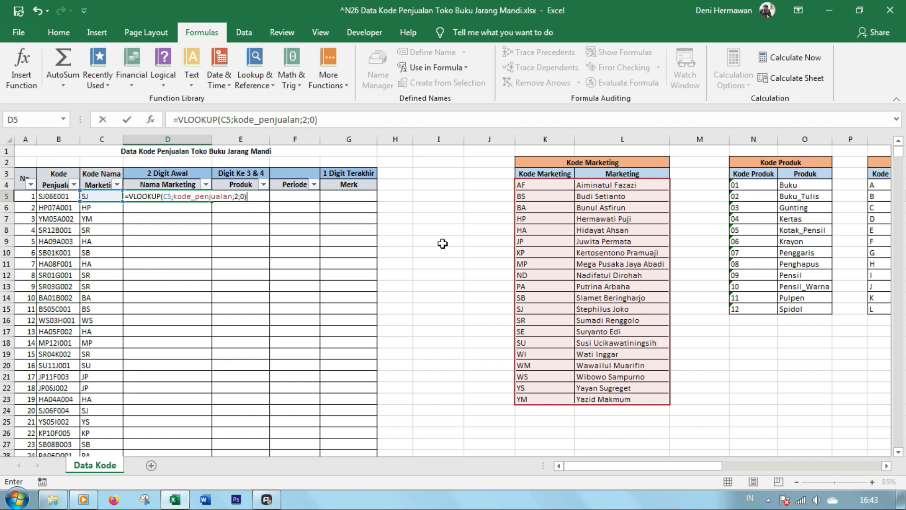
pyautogui.press('Return')
pyautogui.press('Up')
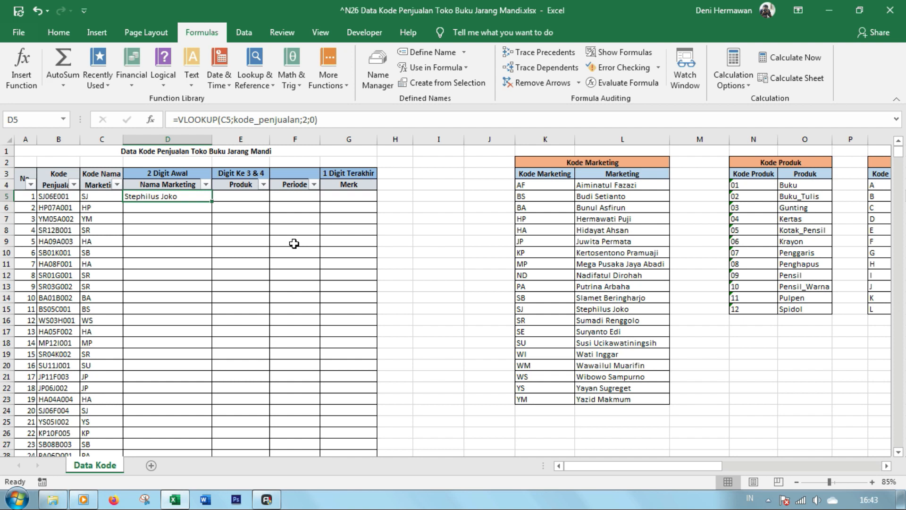
# Fill the D5 lookup formula down the Nama Marketing column and check the filled rows
pyautogui.doubleClick(214, 202)
pyautogui.click(175, 263)
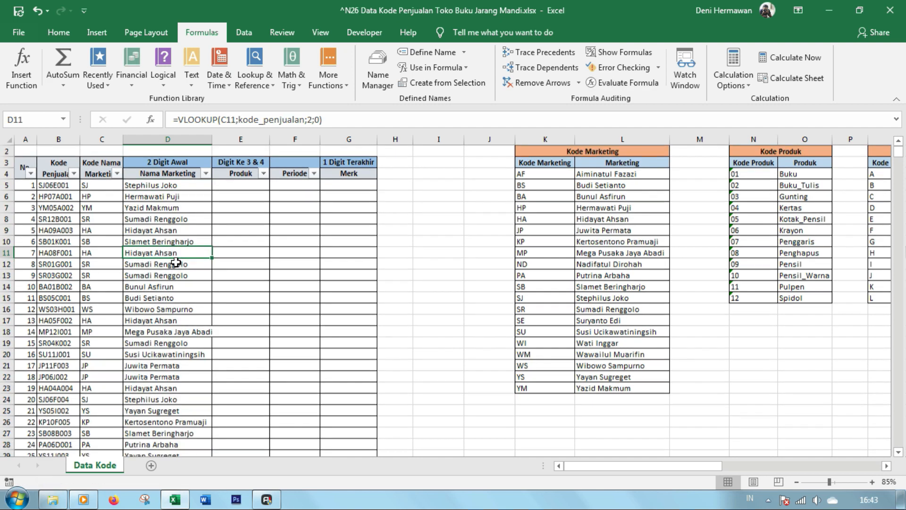
pyautogui.scroll(-18, 175, 262)
pyautogui.scroll(-6, 176, 263)
pyautogui.scroll(18, 176, 263)
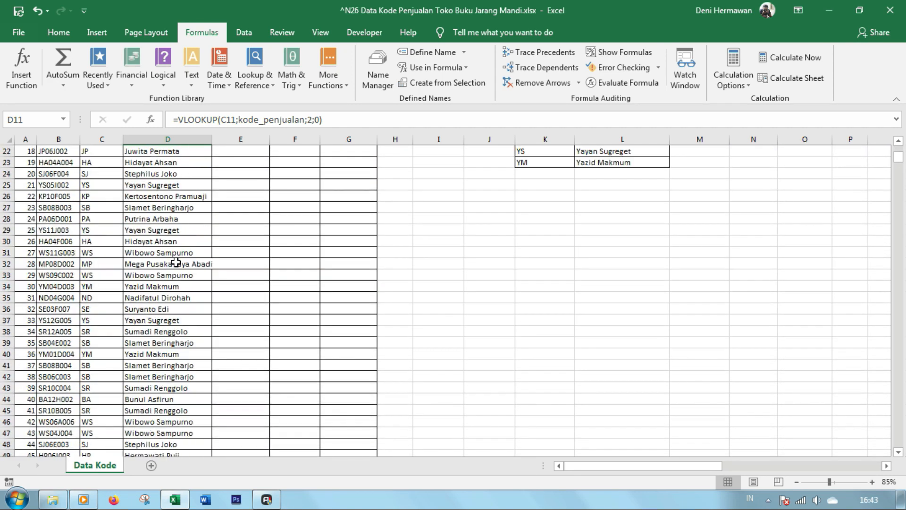
pyautogui.scroll(7, 175, 263)
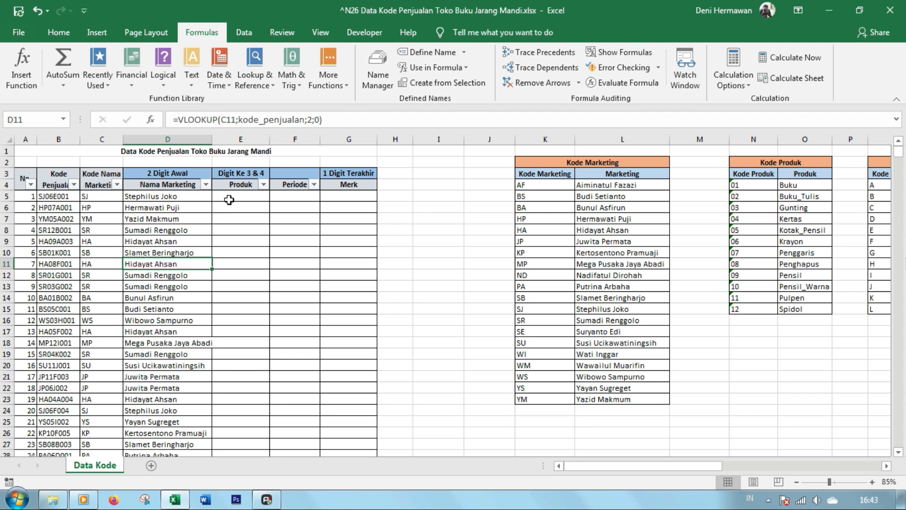
# Begin a VLOOKUP formula in E5 with MID(B5;3;2) as the lookup value for the product code
pyautogui.click(229, 200)
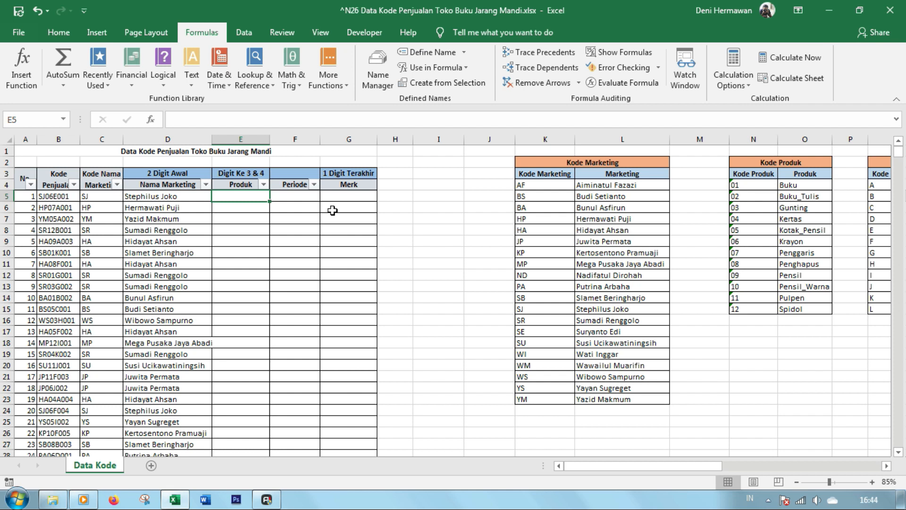
pyautogui.write('=vl')
pyautogui.press('Tab')
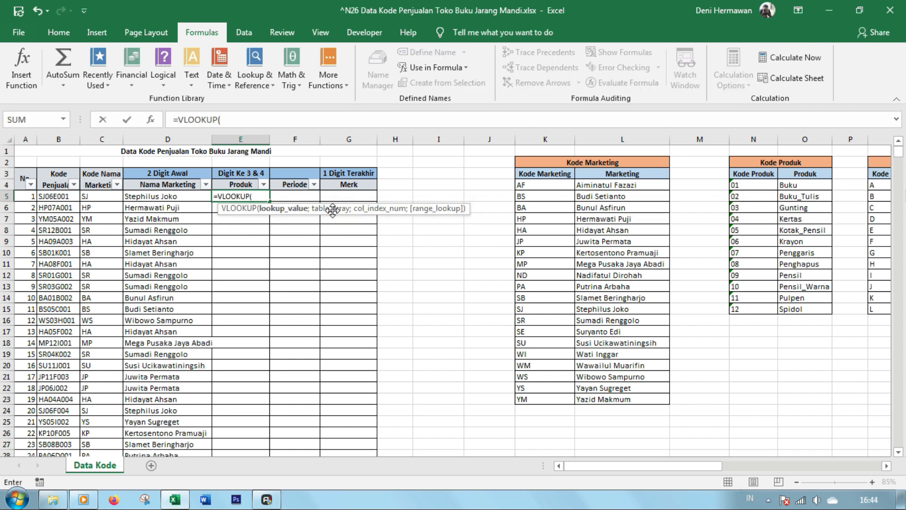
pyautogui.write('mi')
pyautogui.press('Tab')
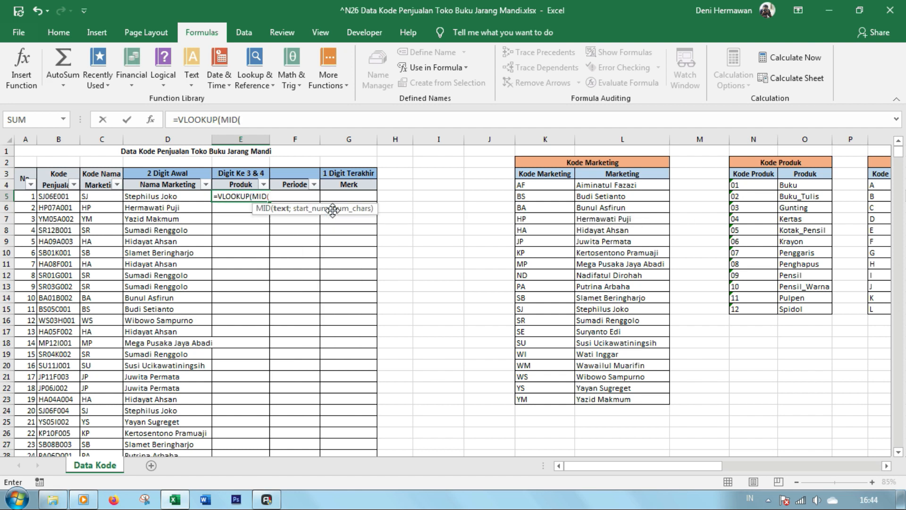
pyautogui.click(62, 197)
pyautogui.write(';')
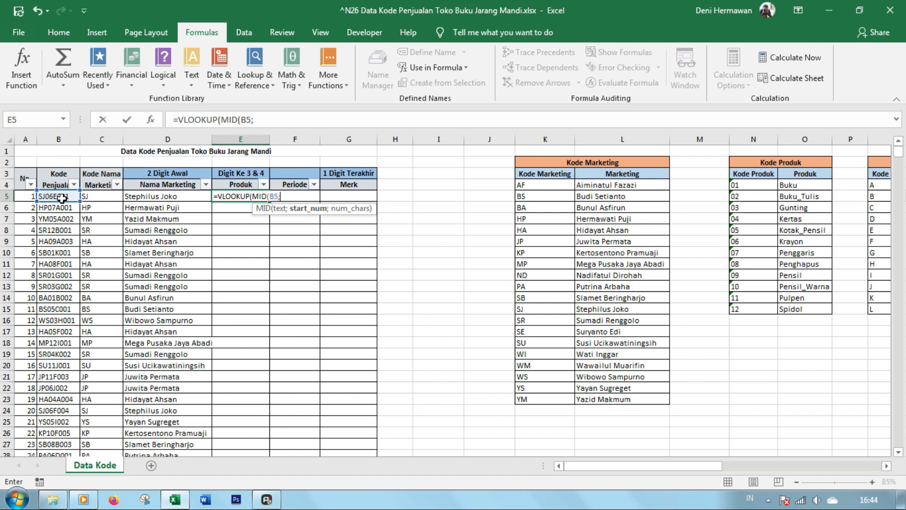
pyautogui.write('3;')
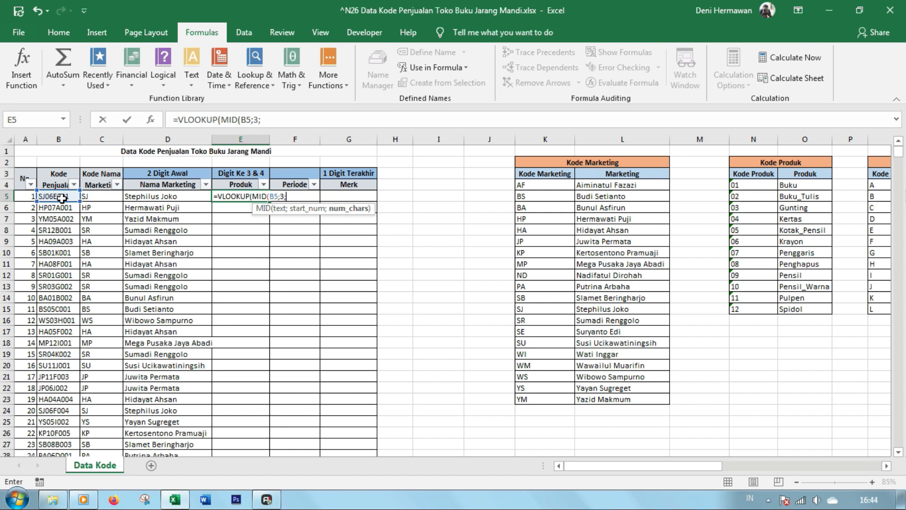
pyautogui.write('2)')
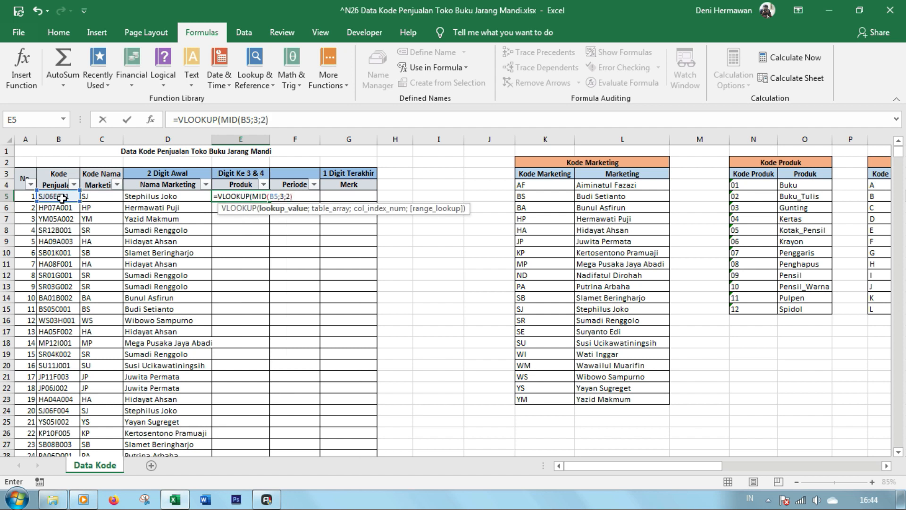
# Complete the E5 formula with the Kode Produk range N4:O15, column index 2 and match type 0
pyautogui.write(';')
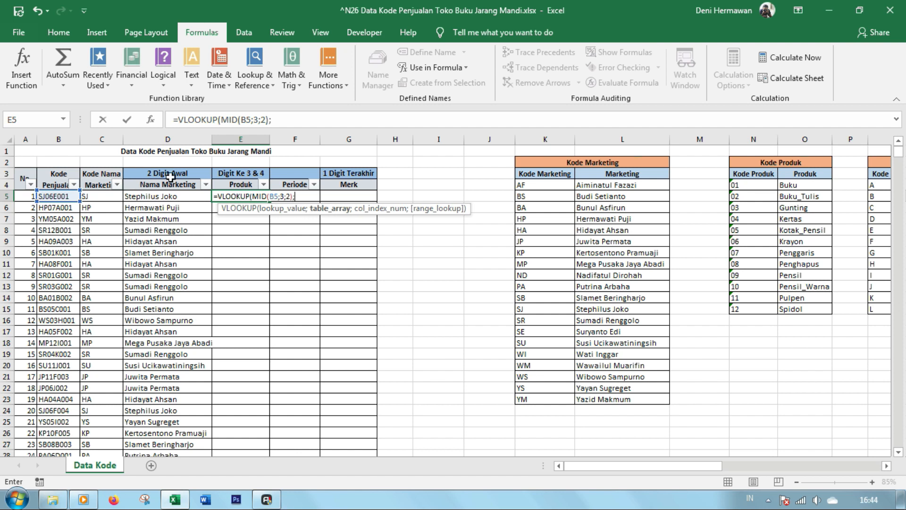
pyautogui.click(762, 186)
pyautogui.moveTo(771, 193); pyautogui.dragTo(800, 310)
pyautogui.write(';2')
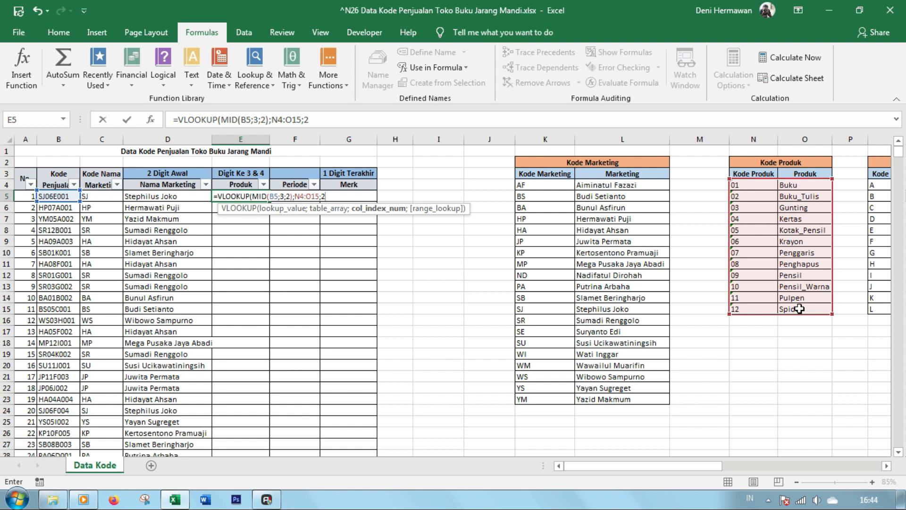
pyautogui.write(';0')
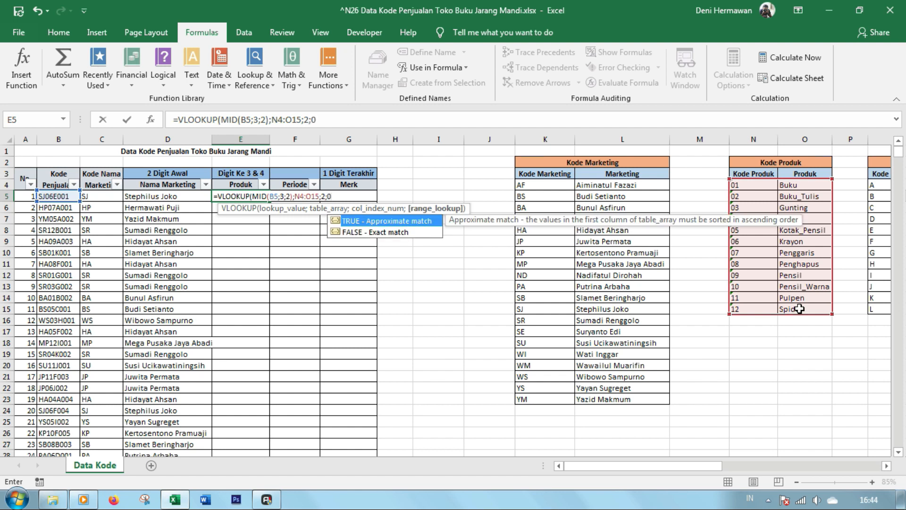
pyautogui.write(')')
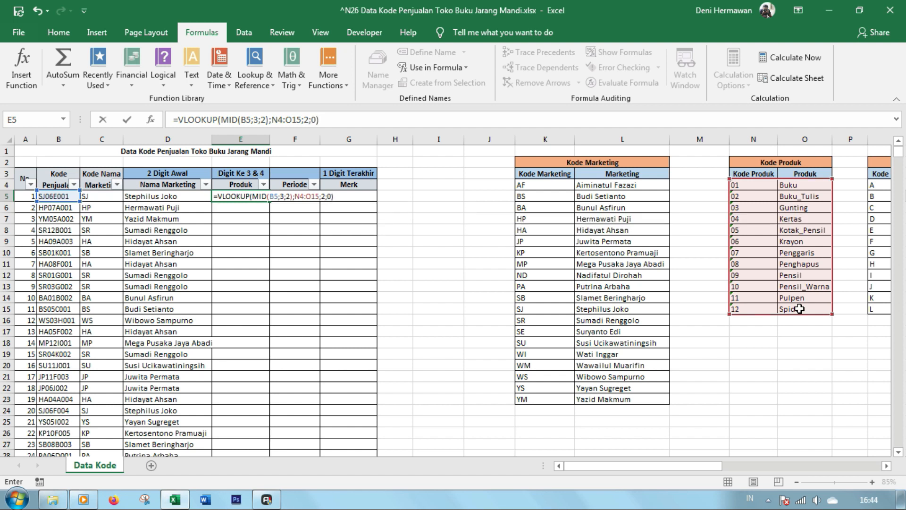
pyautogui.press('Return')
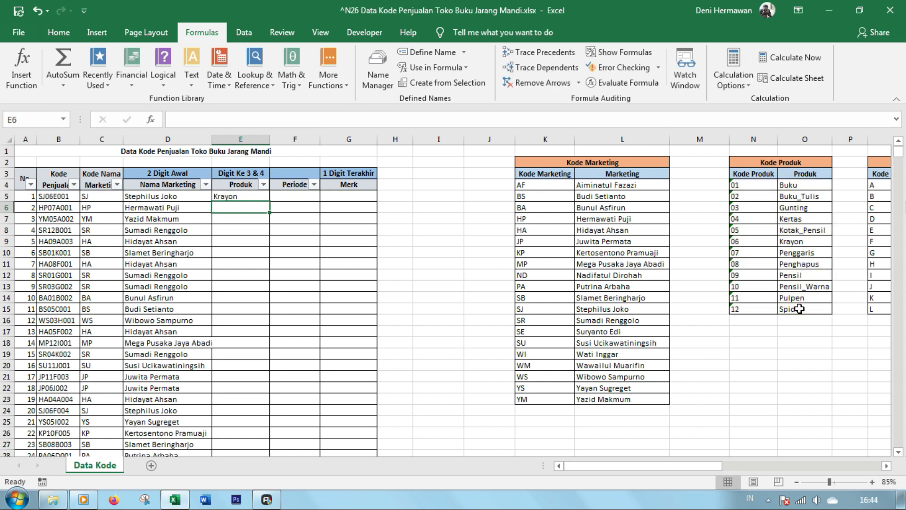
pyautogui.press('Up')
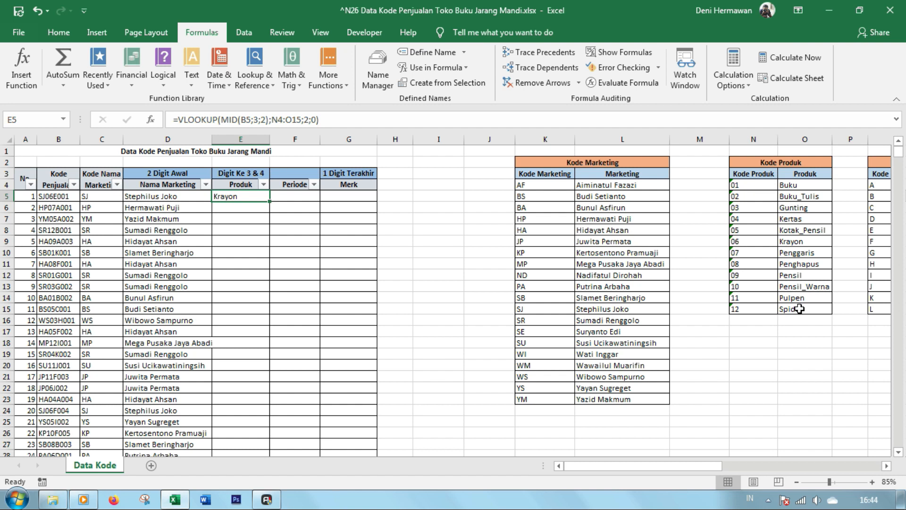
# Define the name kode_produk for the Kode Produk lookup range N4:O15, with workbook scope
pyautogui.click(799, 309)
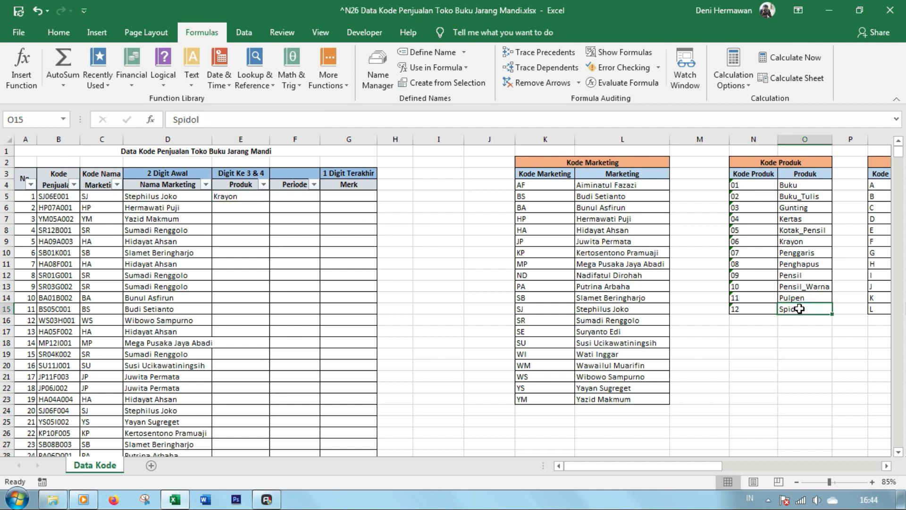
pyautogui.moveTo(757, 185); pyautogui.dragTo(810, 307)
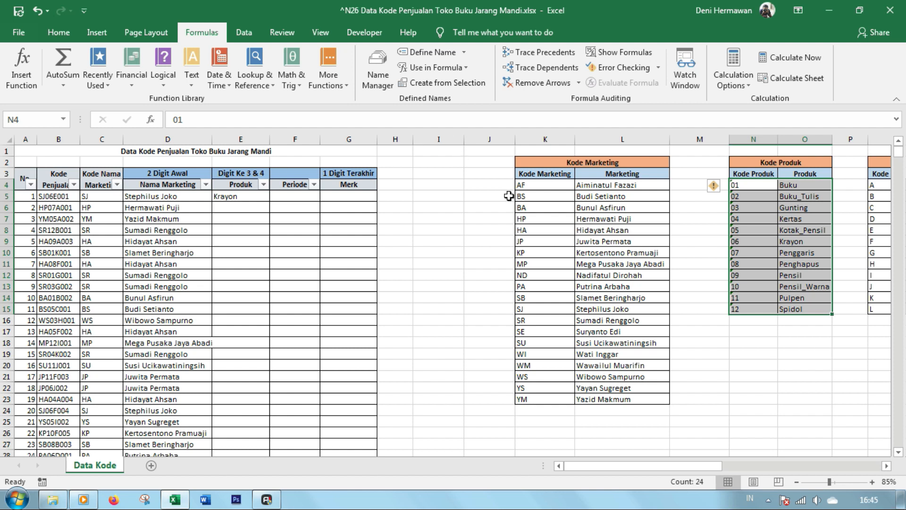
pyautogui.click(60, 32)
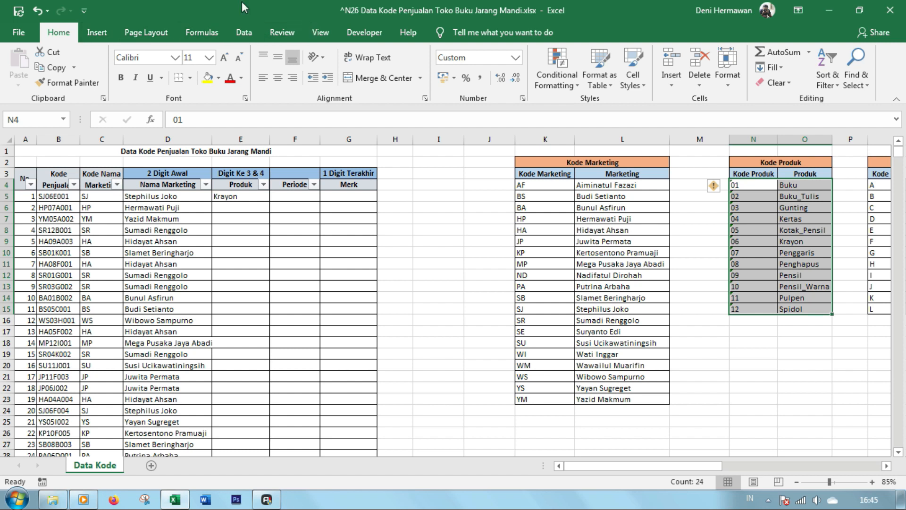
pyautogui.click(211, 26)
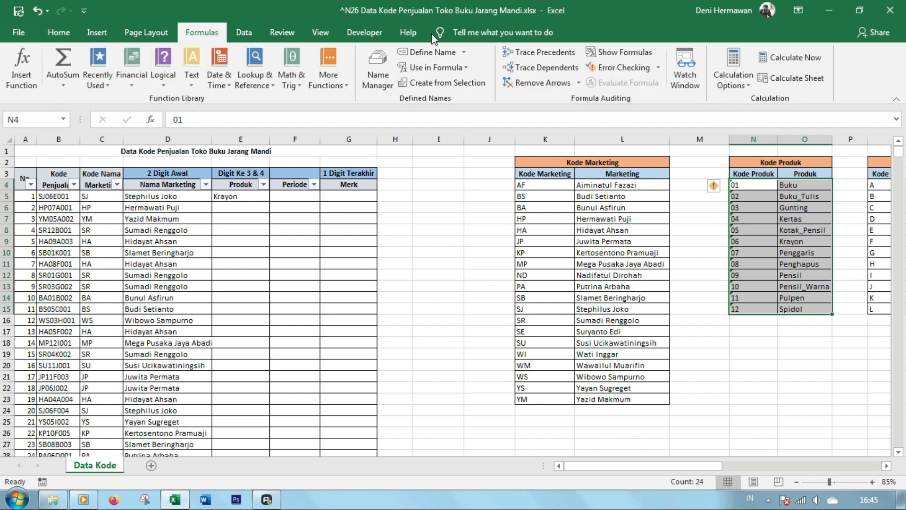
pyautogui.click(433, 53)
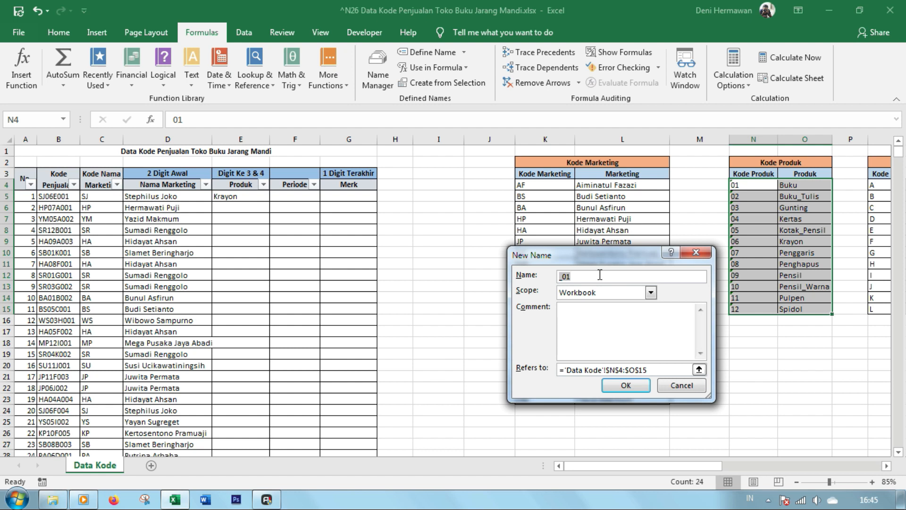
pyautogui.write('kode_produk')
pyautogui.click(625, 385)
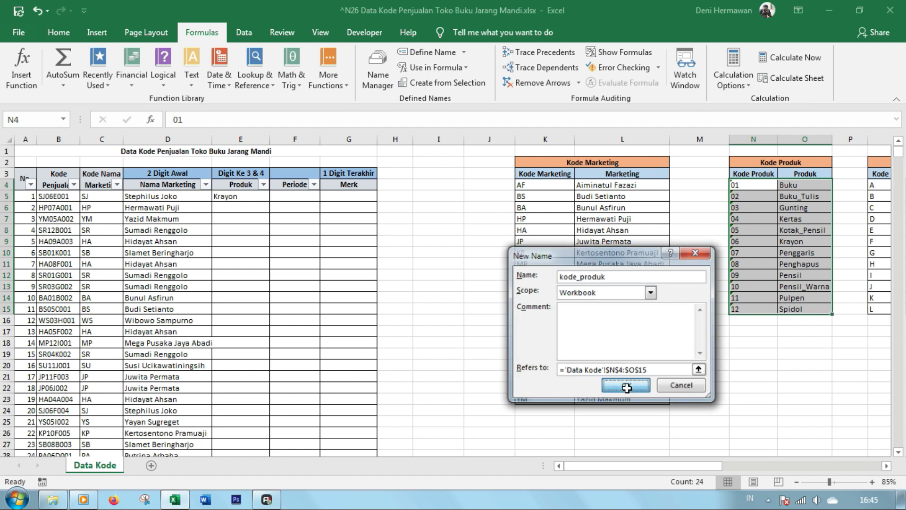
pyautogui.click(460, 269)
# Clear the existing product lookup formula from cell E5
pyautogui.click(241, 197)
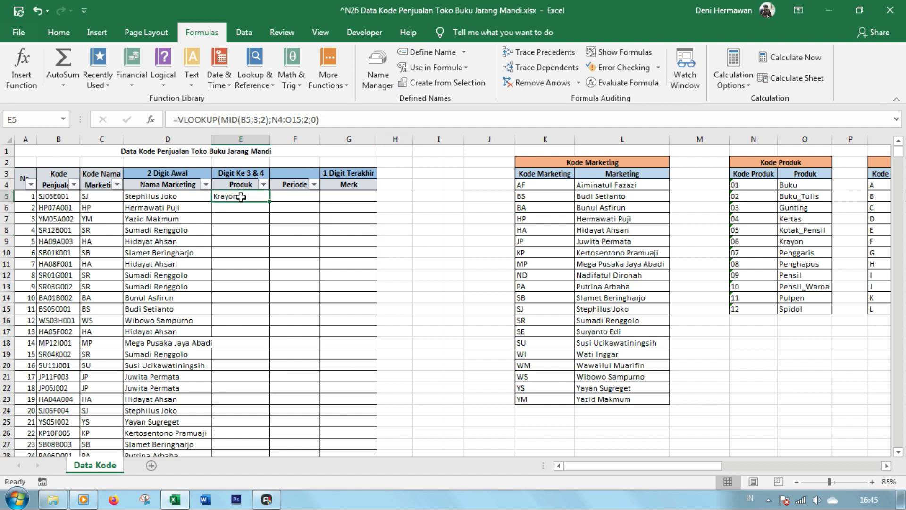
pyautogui.keyDown('ctrl'); pyautogui.scroll(2, 241, 198); pyautogui.keyUp('ctrl')
pyautogui.keyDown('ctrl'); pyautogui.scroll(3, 245, 198); pyautogui.keyUp('ctrl')
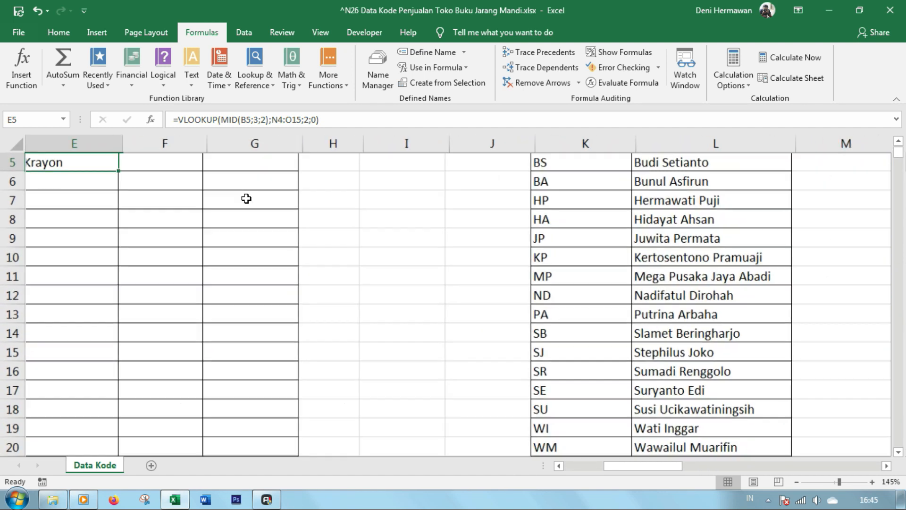
pyautogui.moveTo(657, 467); pyautogui.dragTo(599, 472)
pyautogui.scroll(3, 504, 345)
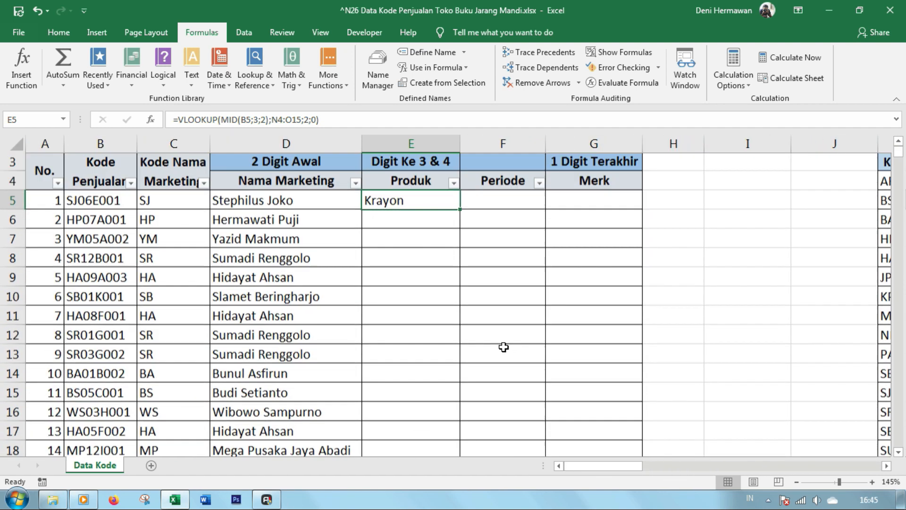
pyautogui.press('Delete')
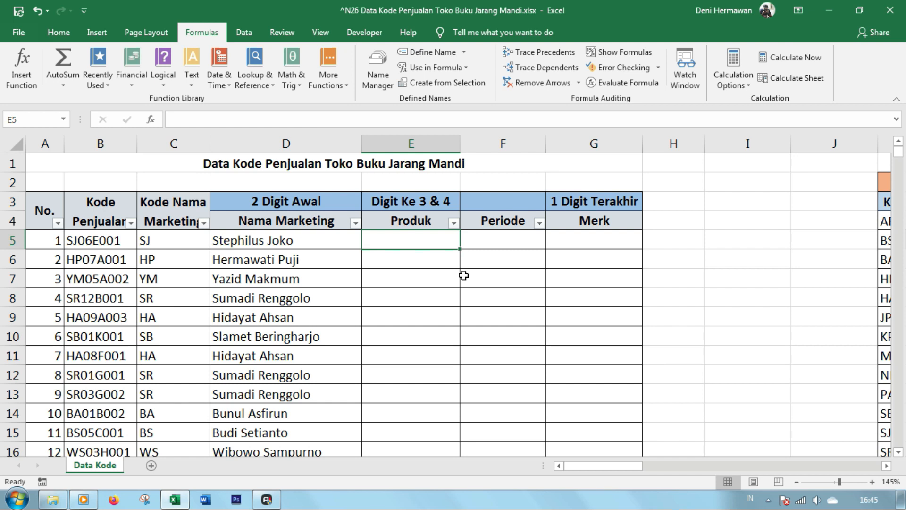
# Start a new VLOOKUP formula in E5 with MID(B5;3;2) as its lookup value
pyautogui.write('=vl')
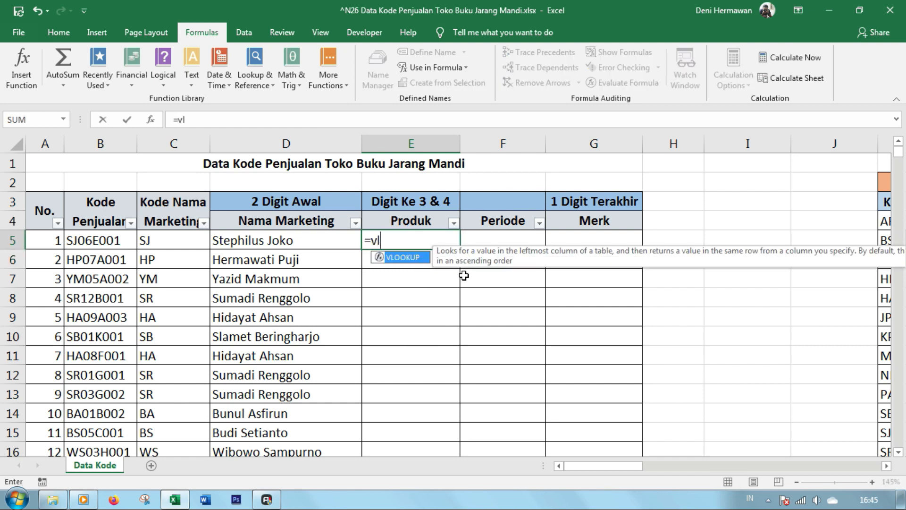
pyautogui.press('Tab')
pyautogui.write('mi')
pyautogui.press('Tab')
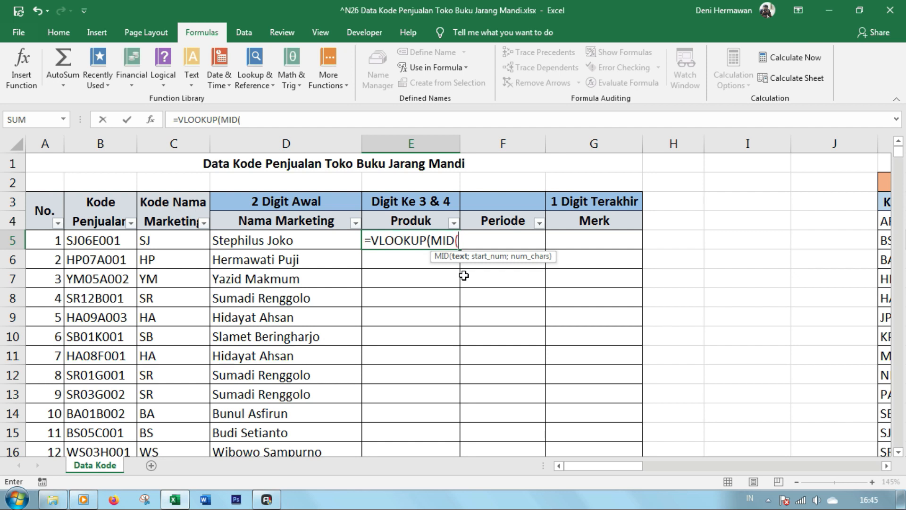
pyautogui.press('Left')
pyautogui.press('Left')
pyautogui.press('Left')
pyautogui.write(';3')
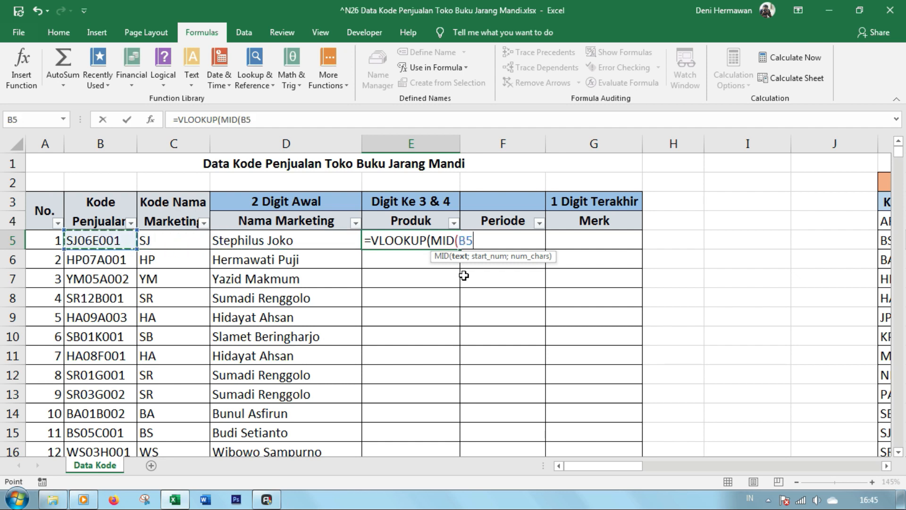
pyautogui.write(';2)')
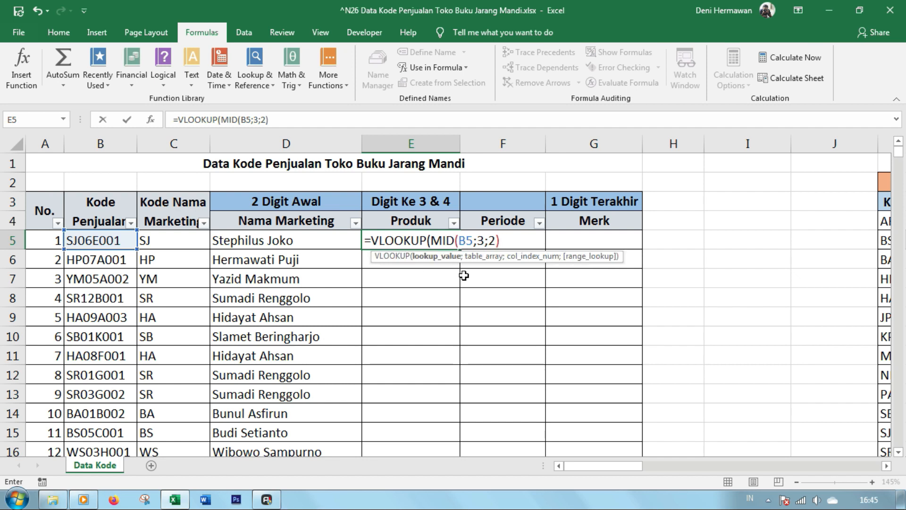
# Finish the E5 formula with the named range kode_produk as lookup table, column index 2 and match type 0
pyautogui.write(';')
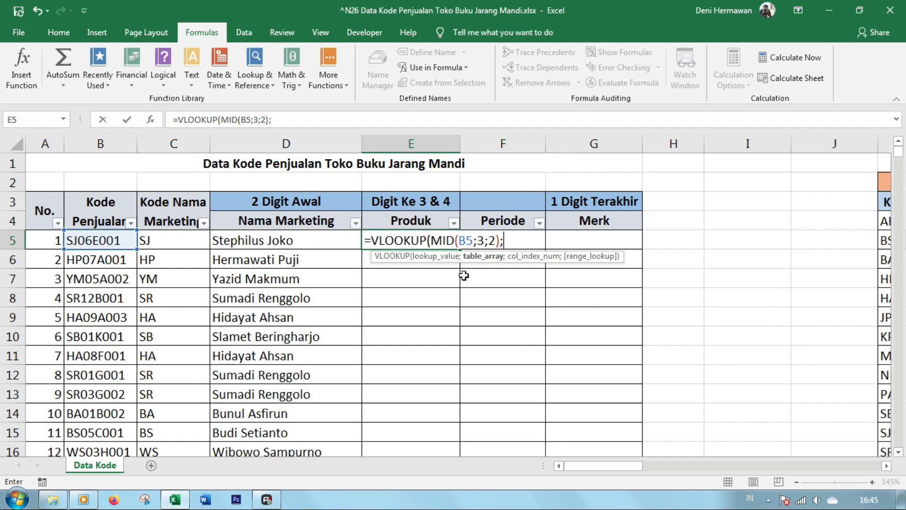
pyautogui.write('ko')
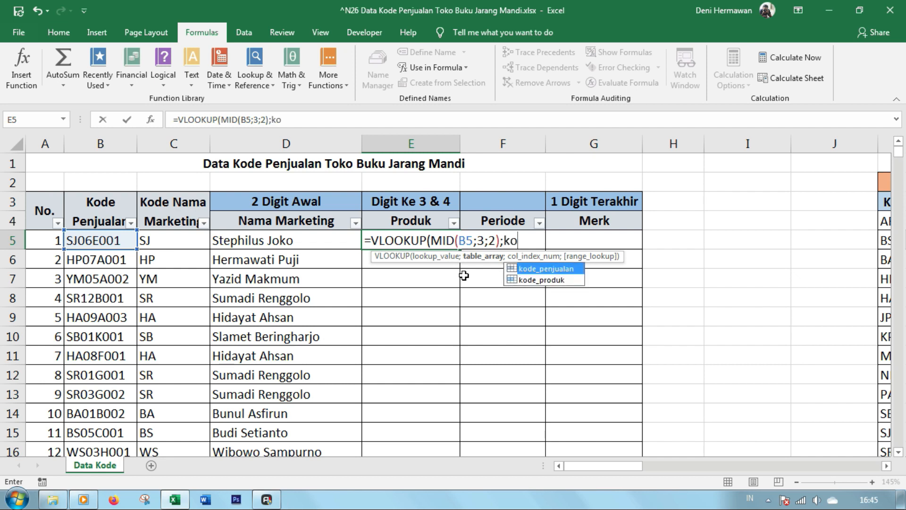
pyautogui.press('Down')
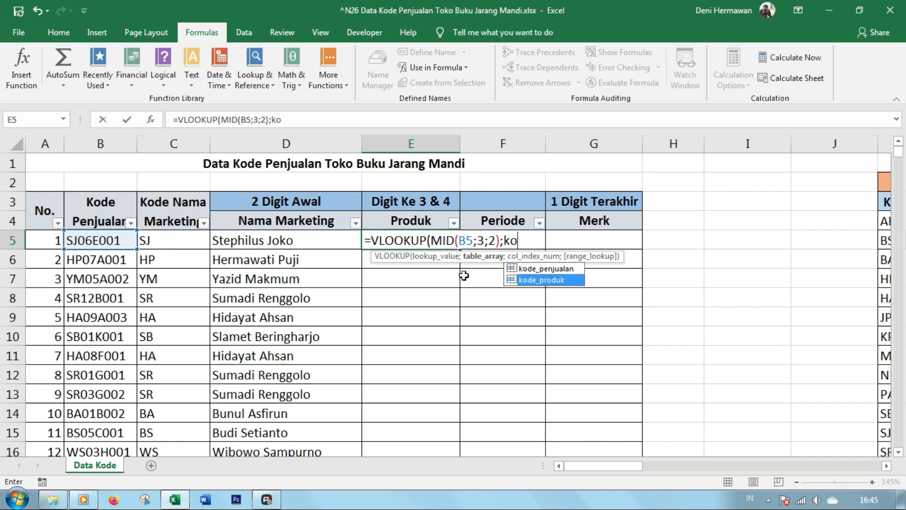
pyautogui.press('Tab')
pyautogui.write(';2')
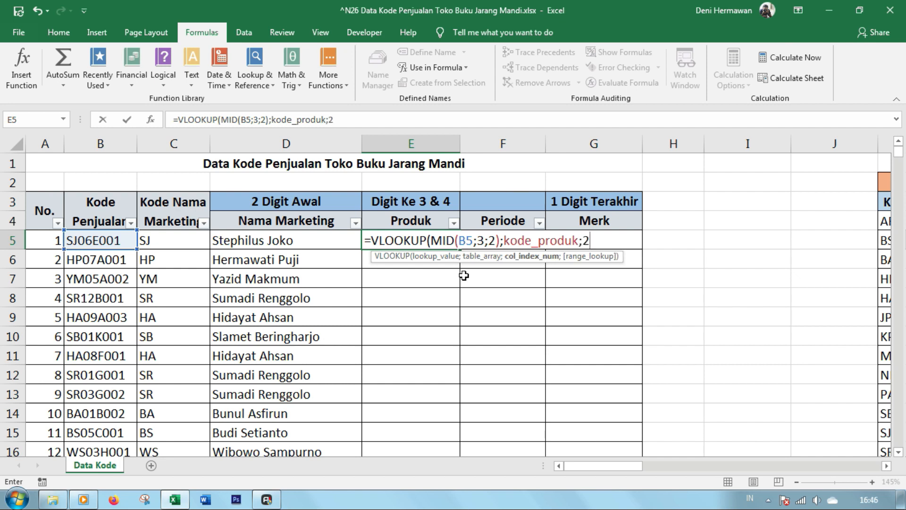
pyautogui.write(';0)')
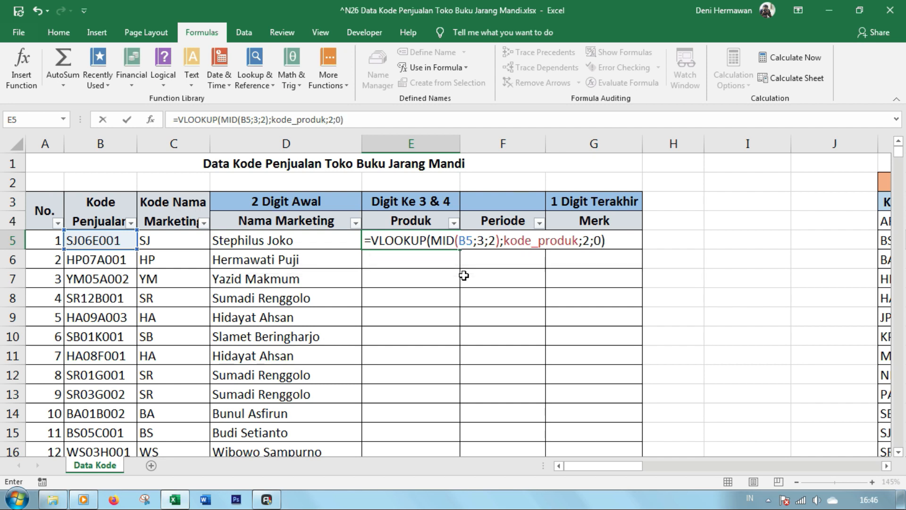
pyautogui.press('Return')
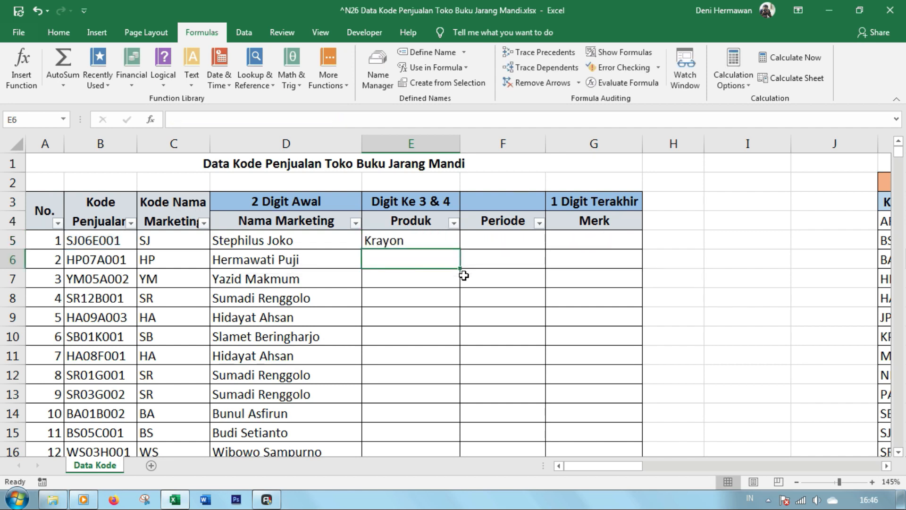
# Fill the E5 product lookup formula down the whole Produk column
pyautogui.keyDown('ctrl'); pyautogui.scroll(-2, 464, 275); pyautogui.keyUp('ctrl')
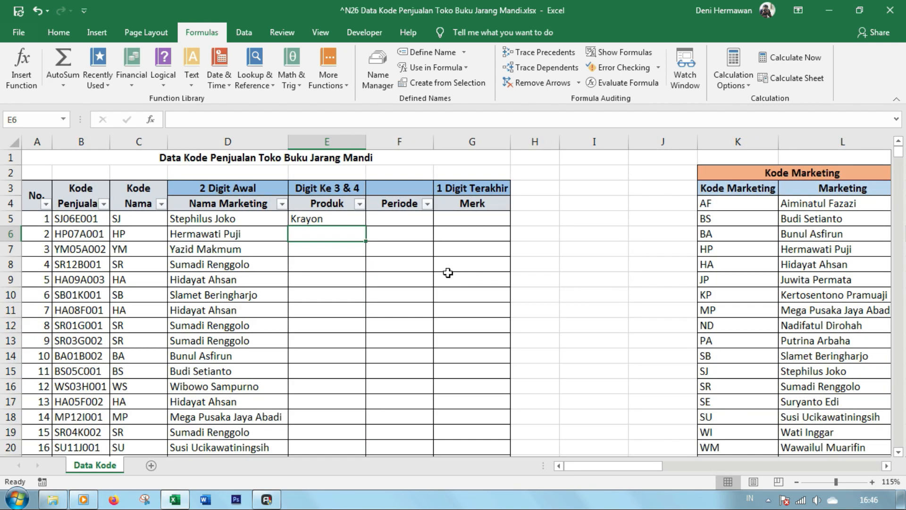
pyautogui.keyDown('ctrl'); pyautogui.scroll(-1, 448, 272); pyautogui.keyUp('ctrl')
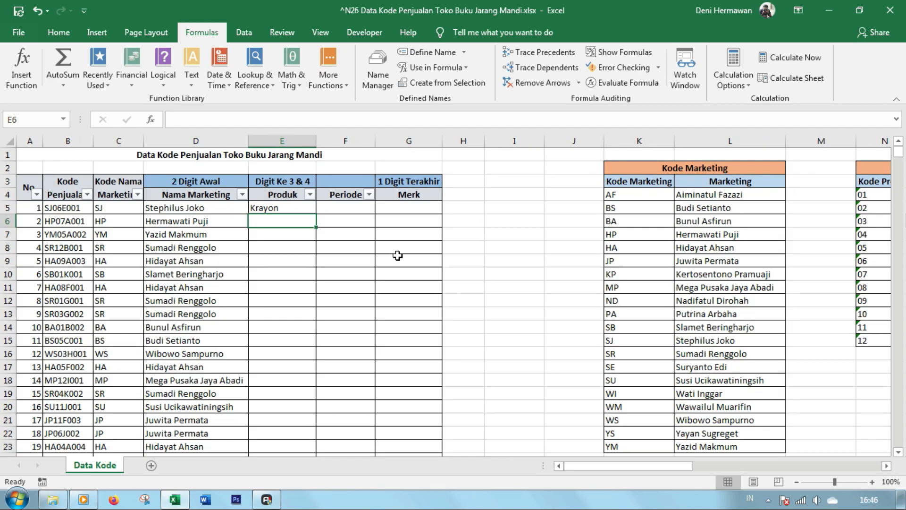
pyautogui.click(291, 210)
pyautogui.doubleClick(316, 214)
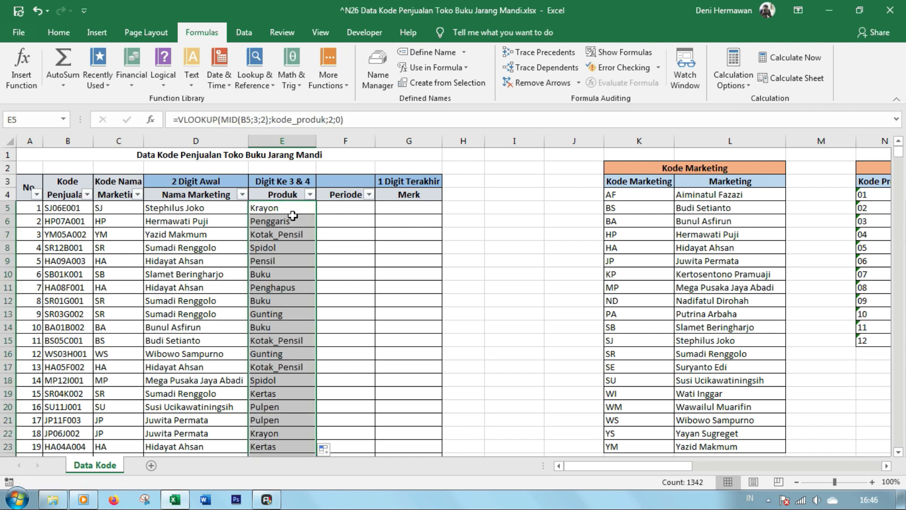
pyautogui.click(293, 216)
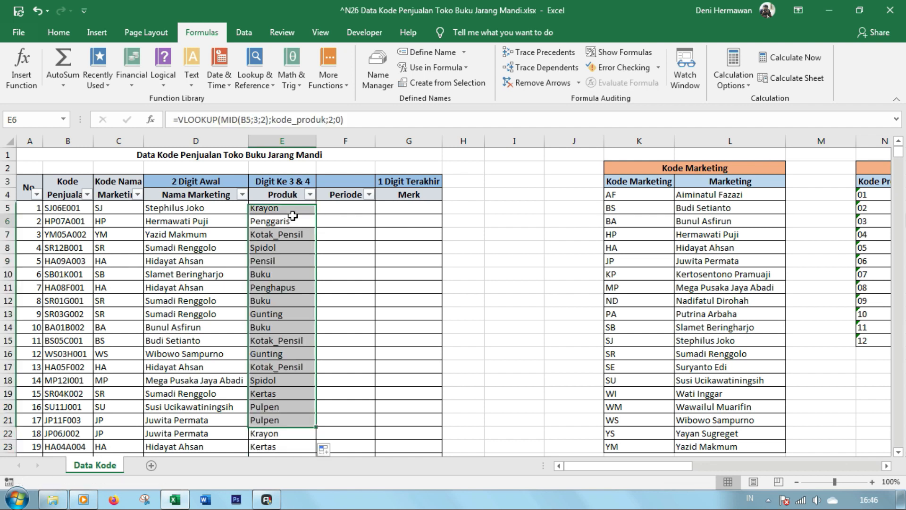
# Define the name periode for the month names in R4:R15 of the Kode Periode table
pyautogui.click(355, 205)
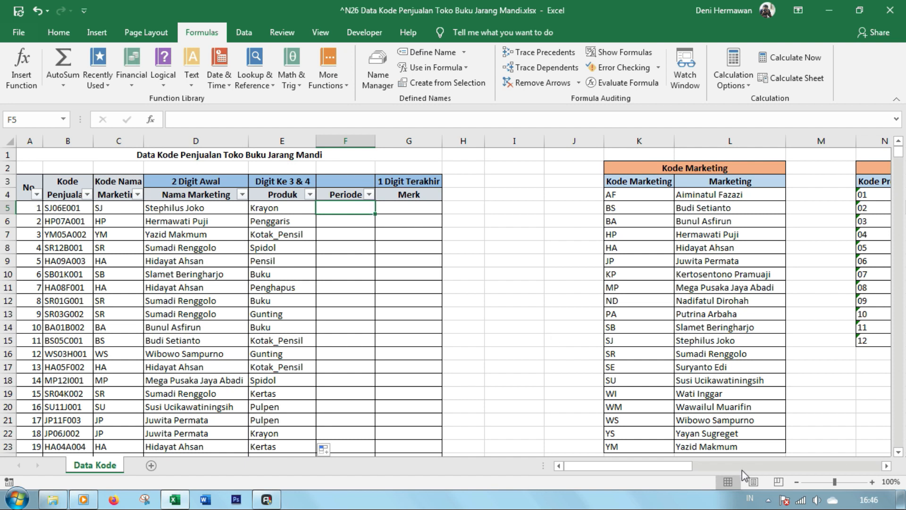
pyautogui.moveTo(676, 471); pyautogui.dragTo(711, 466)
pyautogui.click(886, 465)
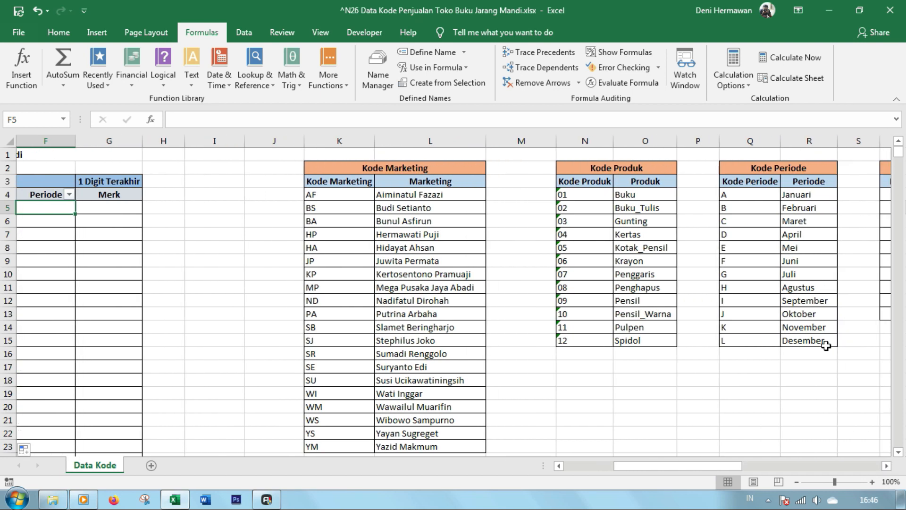
pyautogui.moveTo(815, 194); pyautogui.dragTo(813, 340)
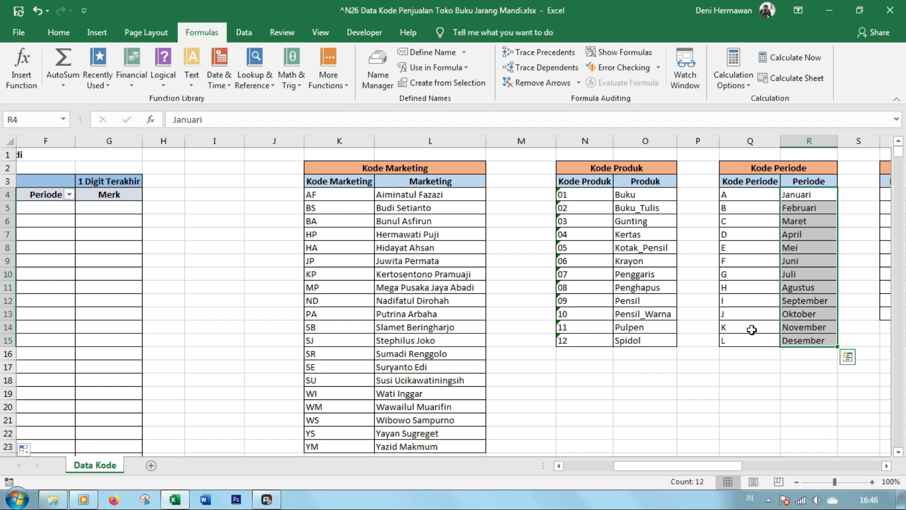
pyautogui.moveTo(690, 467); pyautogui.dragTo(680, 467)
pyautogui.click(439, 54)
pyautogui.write('per')
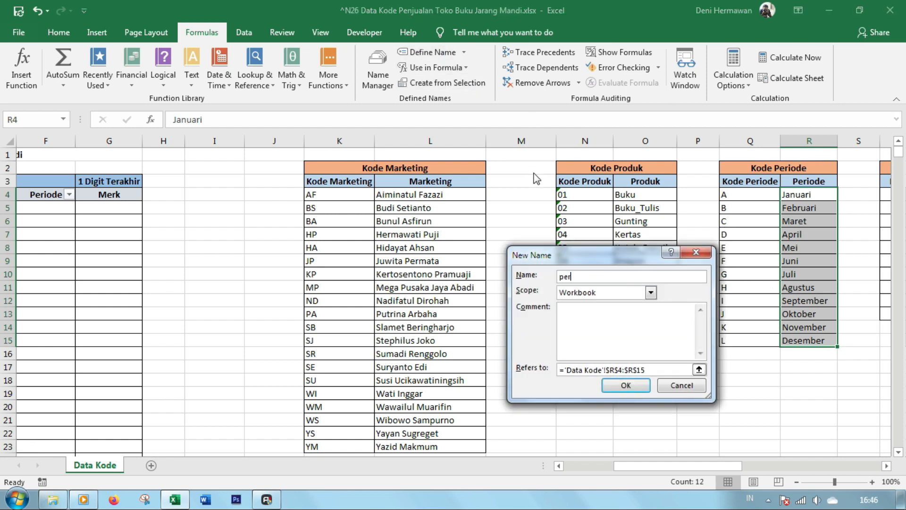
pyautogui.write('iode')
pyautogui.click(631, 385)
# Apply data validation to cell F5 that allows a List with the source =periode
pyautogui.moveTo(739, 463); pyautogui.dragTo(689, 472)
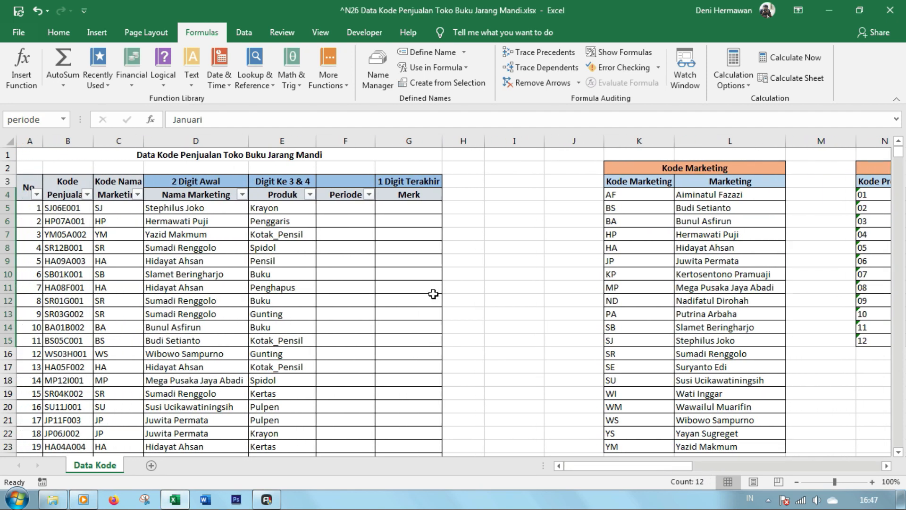
pyautogui.click(351, 209)
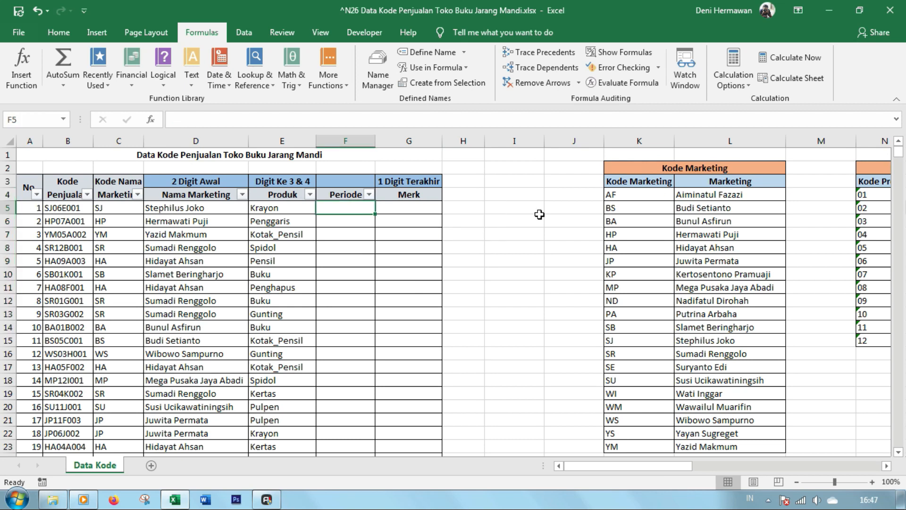
pyautogui.click(244, 33)
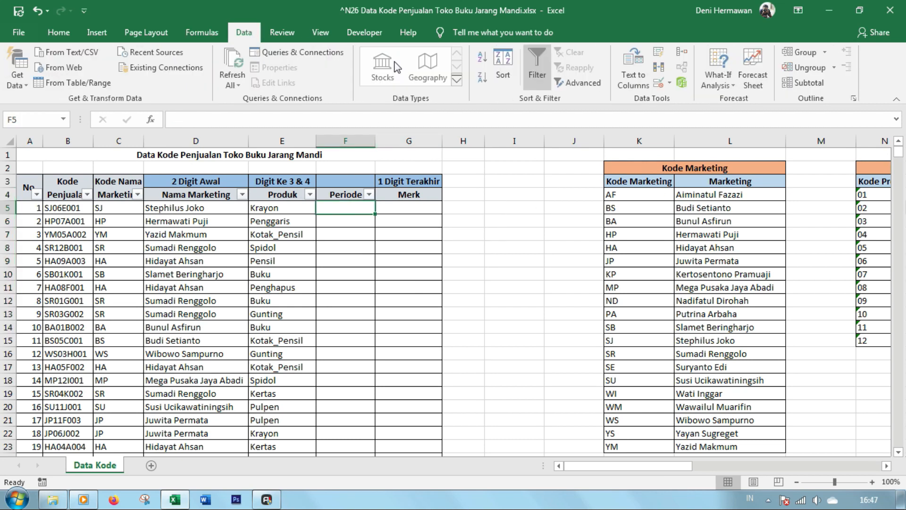
pyautogui.click(658, 83)
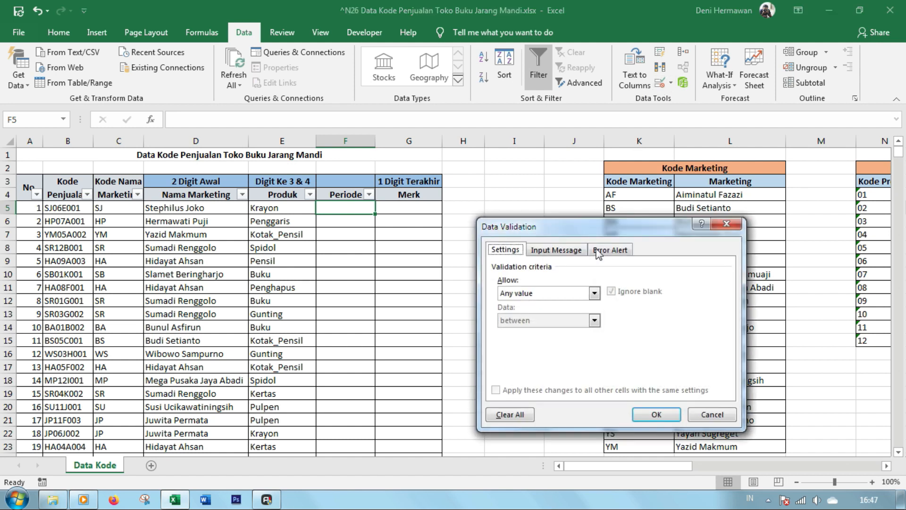
pyautogui.click(595, 293)
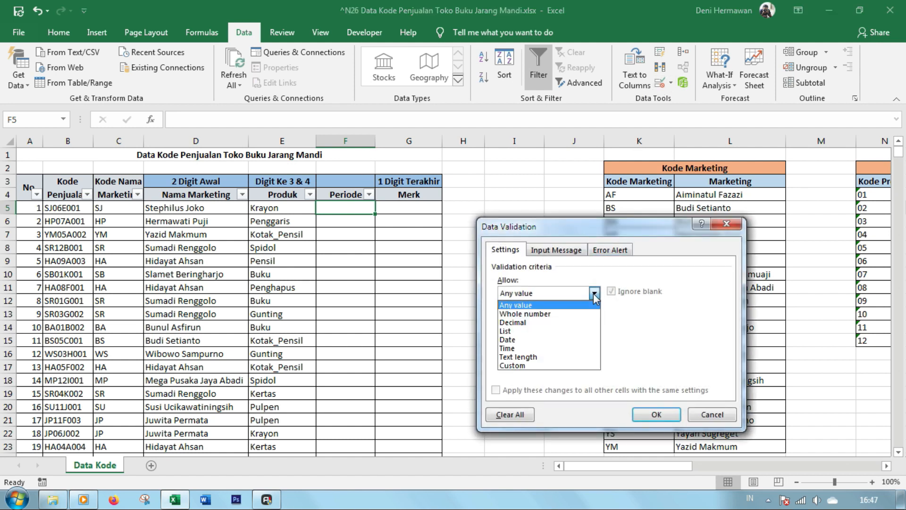
pyautogui.click(532, 329)
pyautogui.click(524, 345)
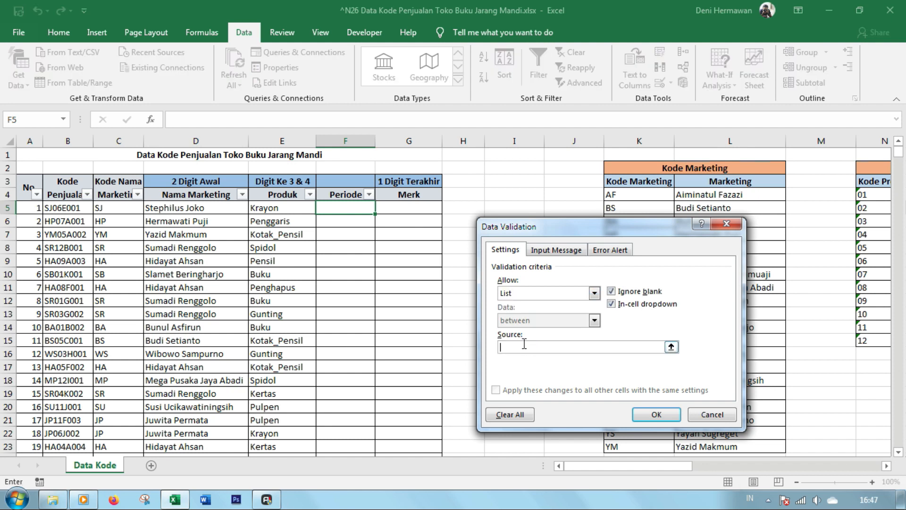
pyautogui.write('=periode')
pyautogui.press('Return')
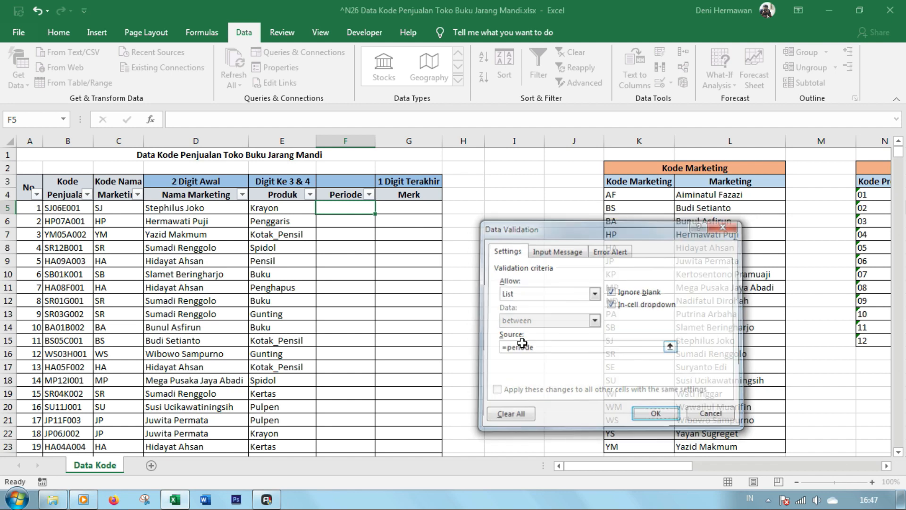
# Check the month choices in F5's dropdown list and close it without choosing one
pyautogui.click(383, 208)
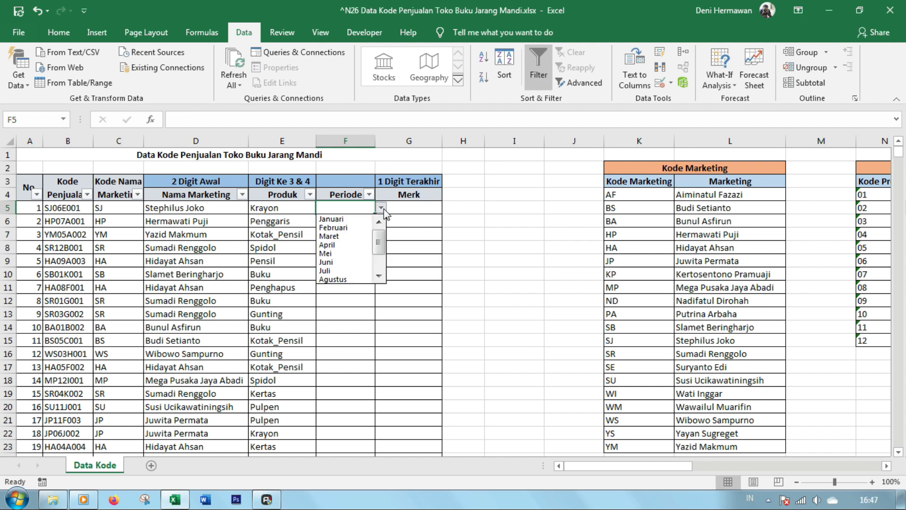
pyautogui.moveTo(380, 236)
pyautogui.mouseDown()
pyautogui.moveTo(380, 274)
pyautogui.moveTo(382, 228)
pyautogui.mouseUp()
pyautogui.click(482, 219)
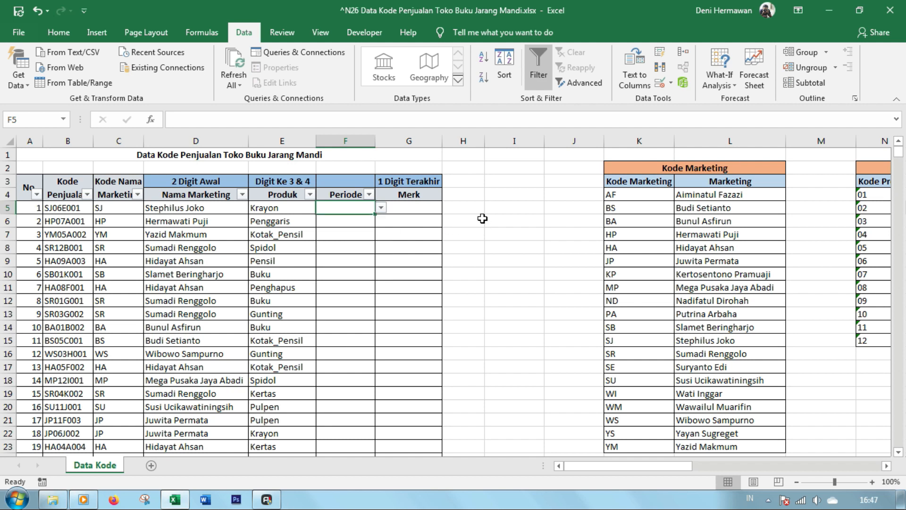